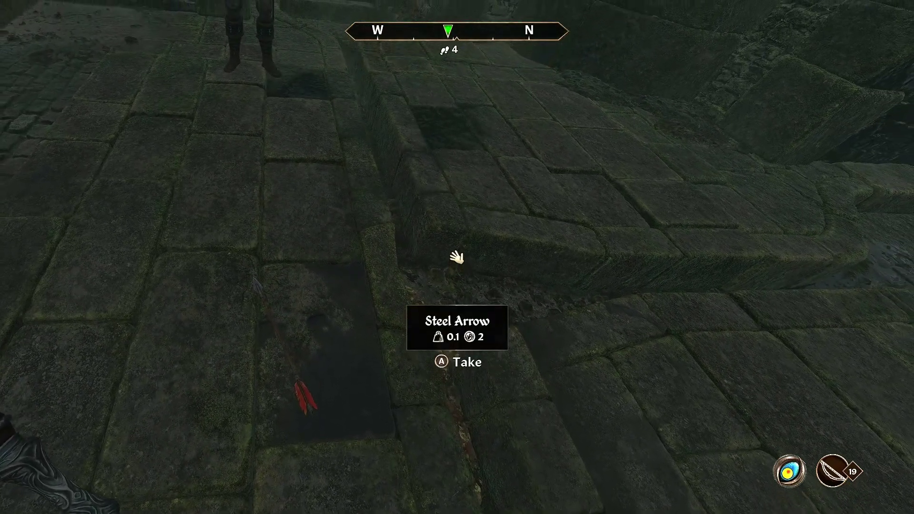
Take the steel arrow from the dungeon floor and open the Magic page of the game menu.
key("e")
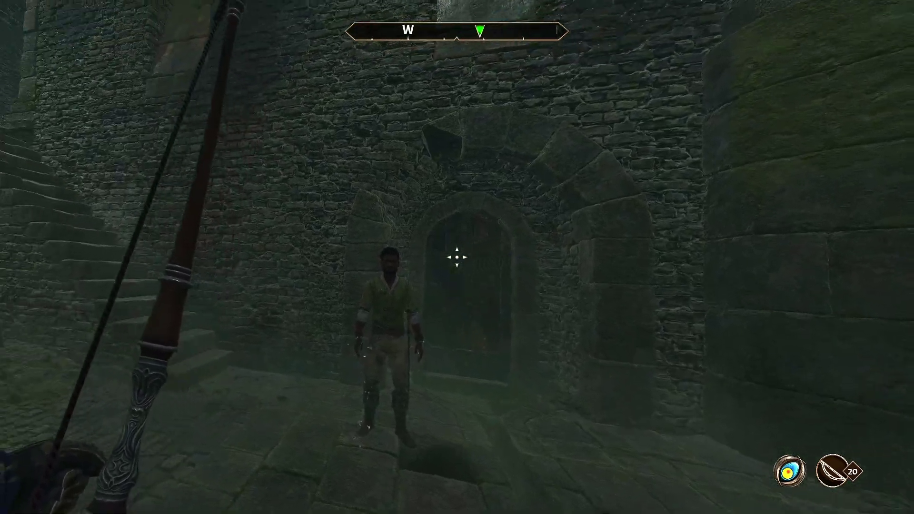
key("Tab")
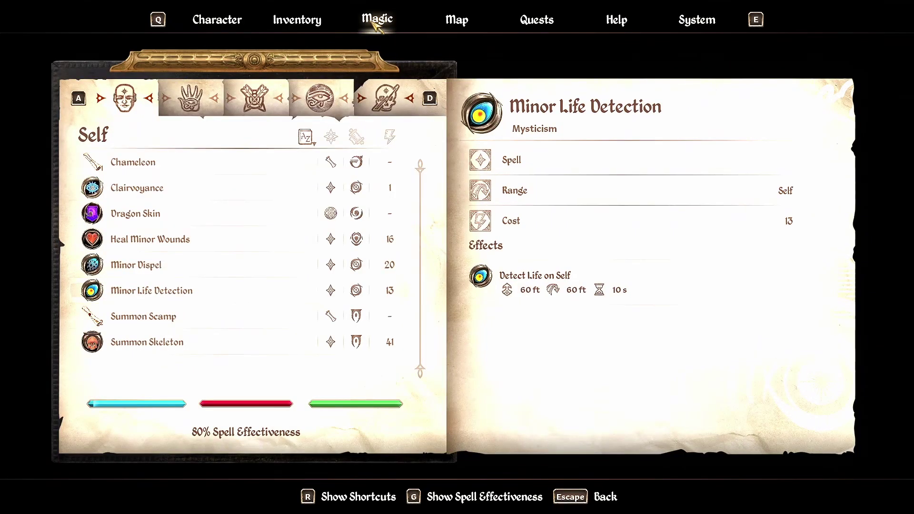
Switch to VoiceAttack, review the Oblivion Starter Spells commands, close the profile editor without changes, and reposition the main window.
key("super")
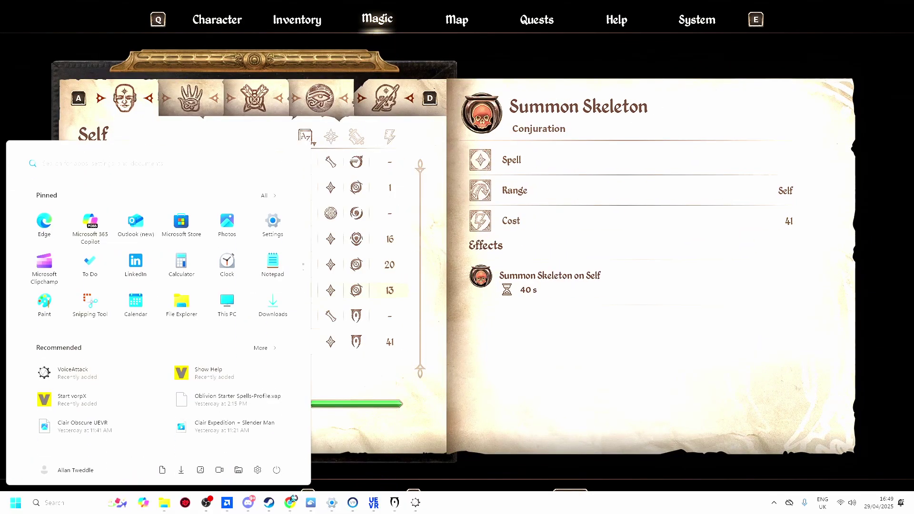
left_click(416, 503)
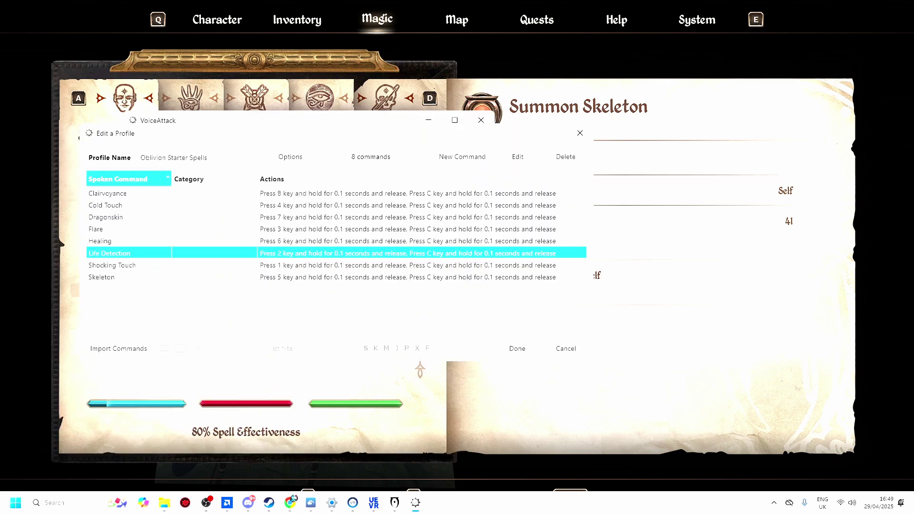
mouse_move(396, 490)
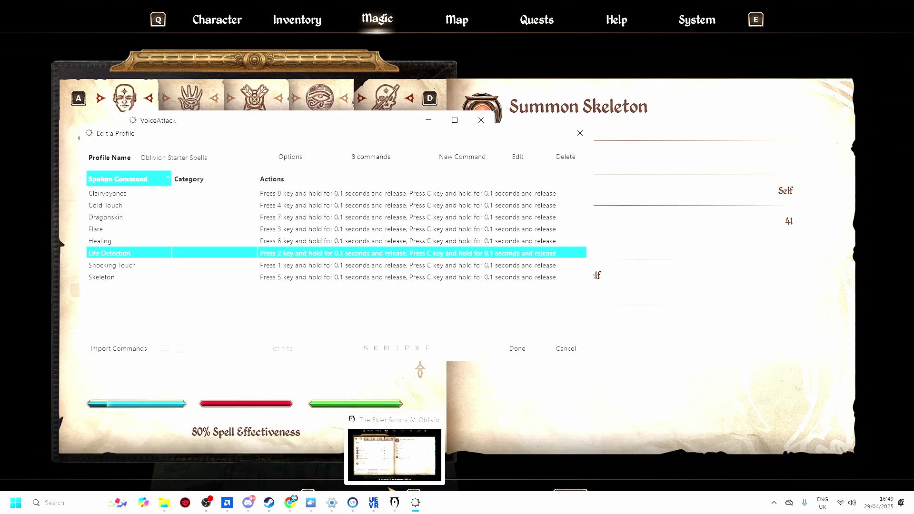
left_click(561, 348)
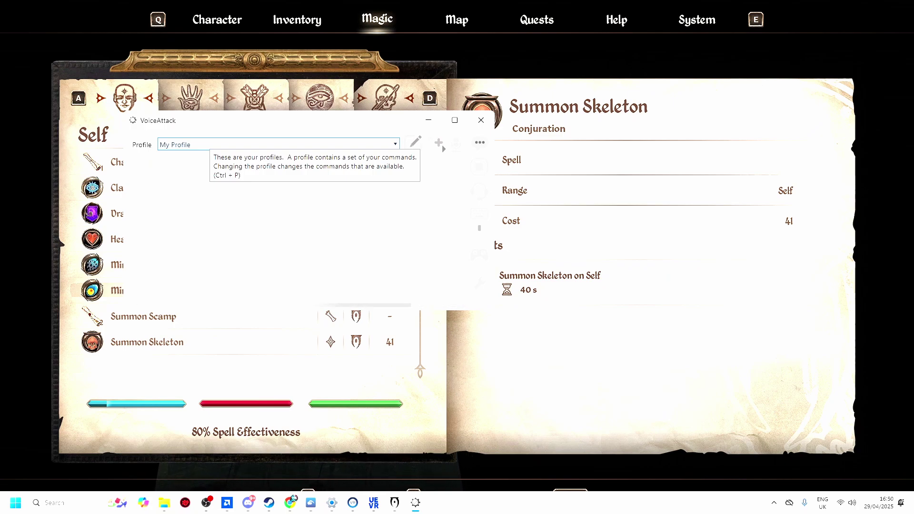
left_click_drag(223, 122, 292, 179)
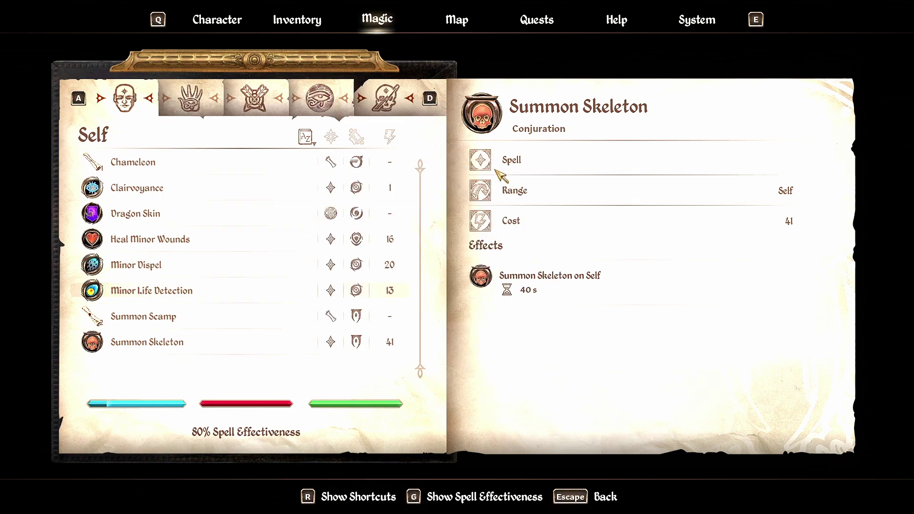
Display the game's spell shortcut wheel and open VoiceAttack's Oblivion Starter Spells profile for editing, keeping the wheel in view.
key("r")
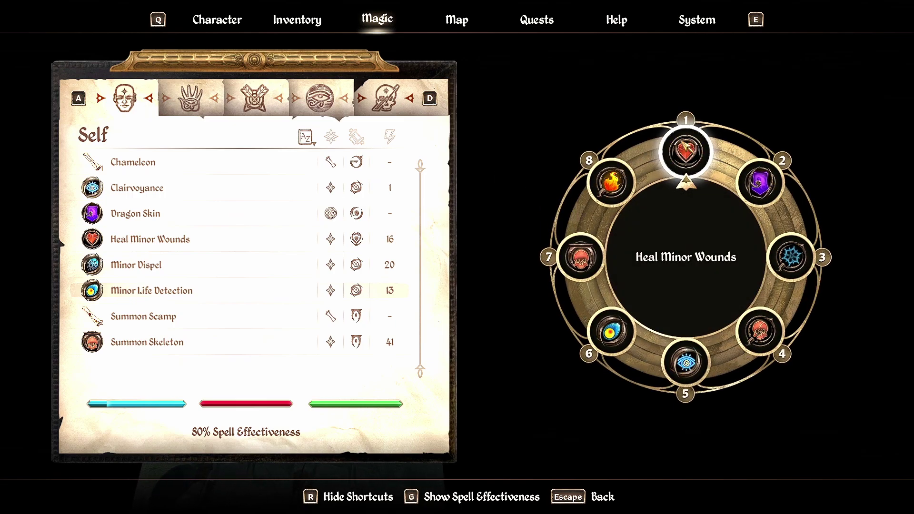
key("super")
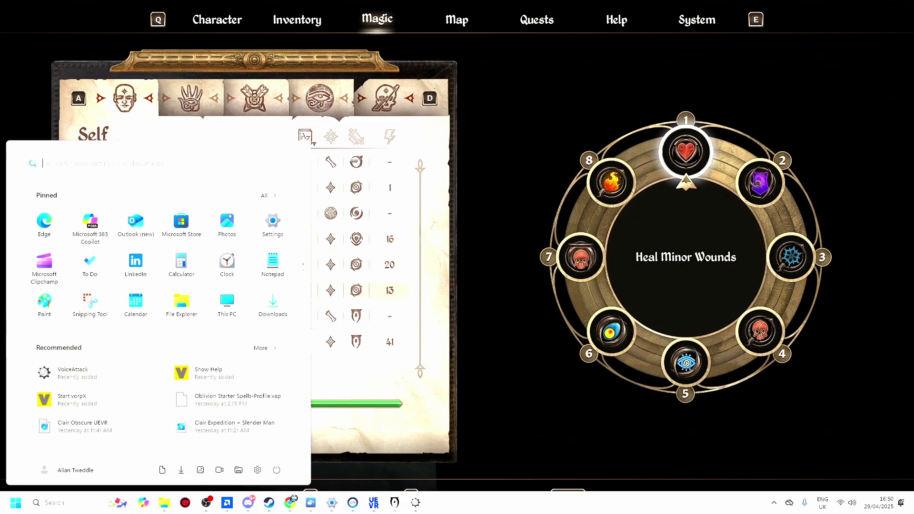
left_click(415, 503)
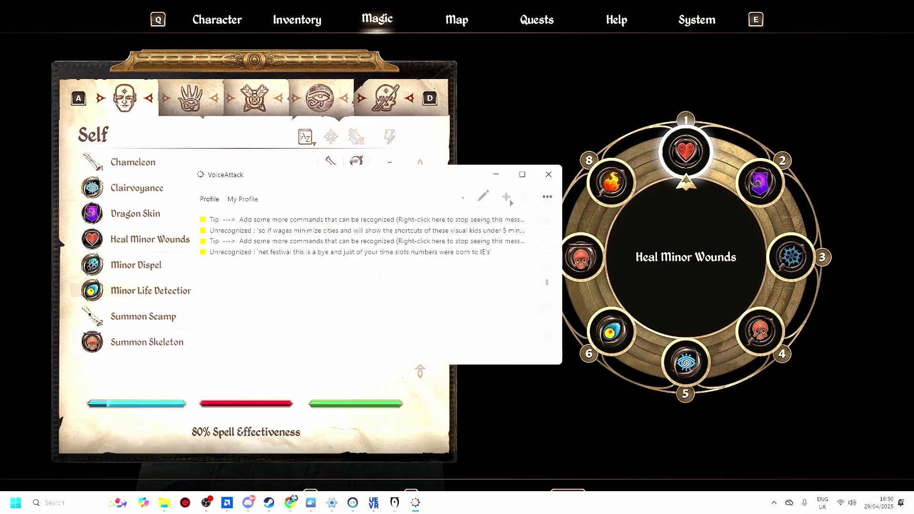
left_click(481, 198)
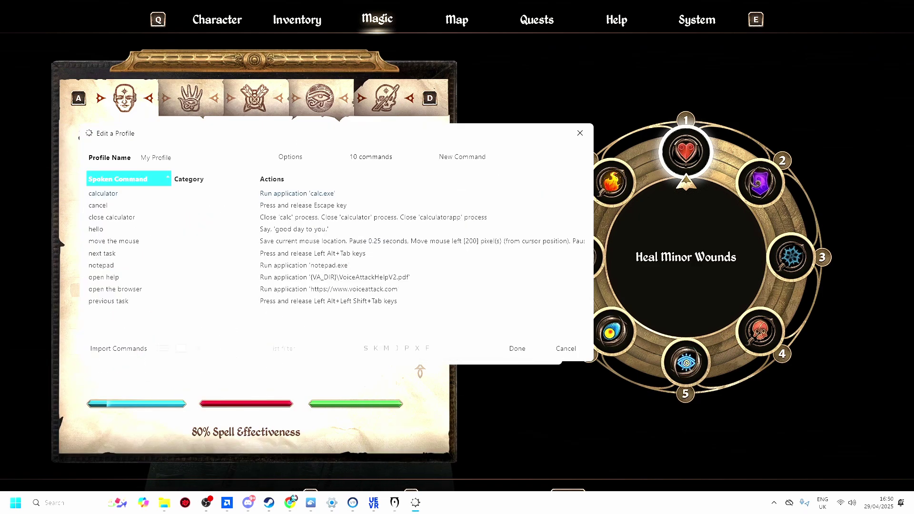
left_click(566, 348)
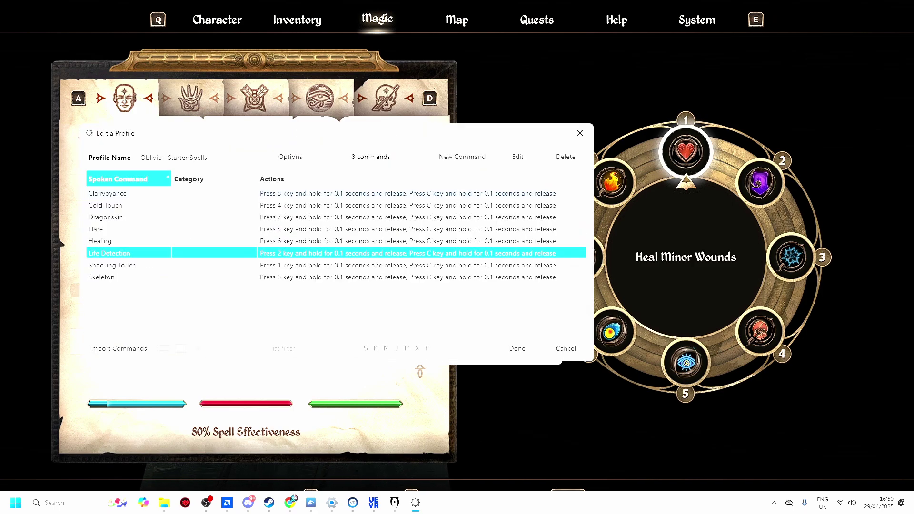
left_click_drag(428, 138, 375, 129)
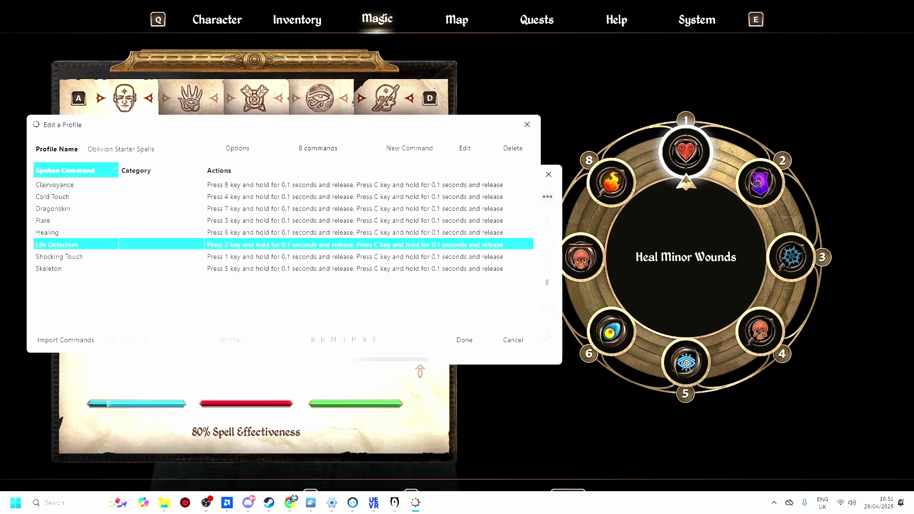
Delete the existing Clairvoyance command from the Oblivion Starter Spells profile.
left_click(54, 184)
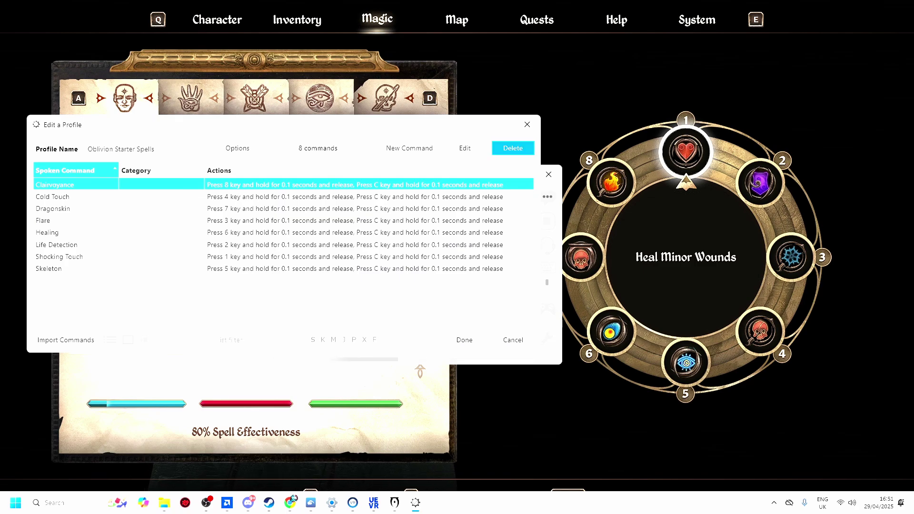
left_click(513, 148)
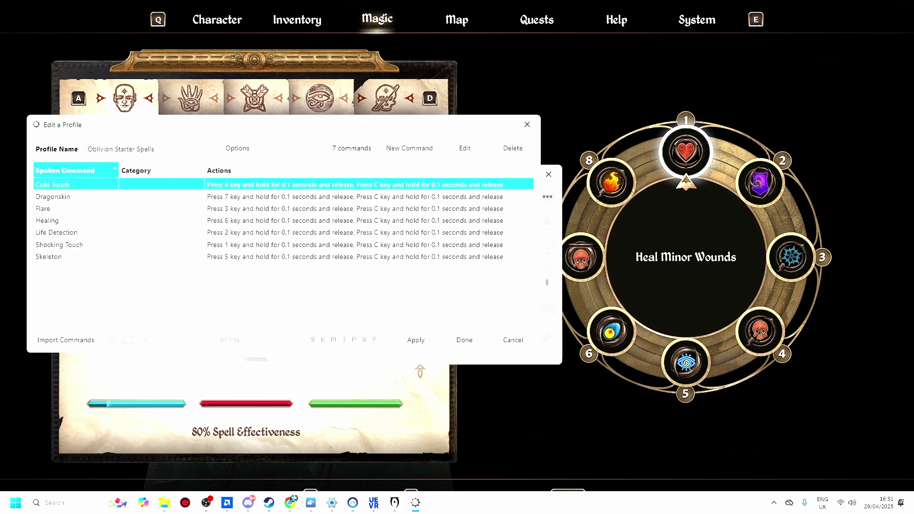
Create a new command for the spoken phrase "Clairvoyance" whose first action presses 8 for 0.1 seconds and releases it.
left_click(404, 148)
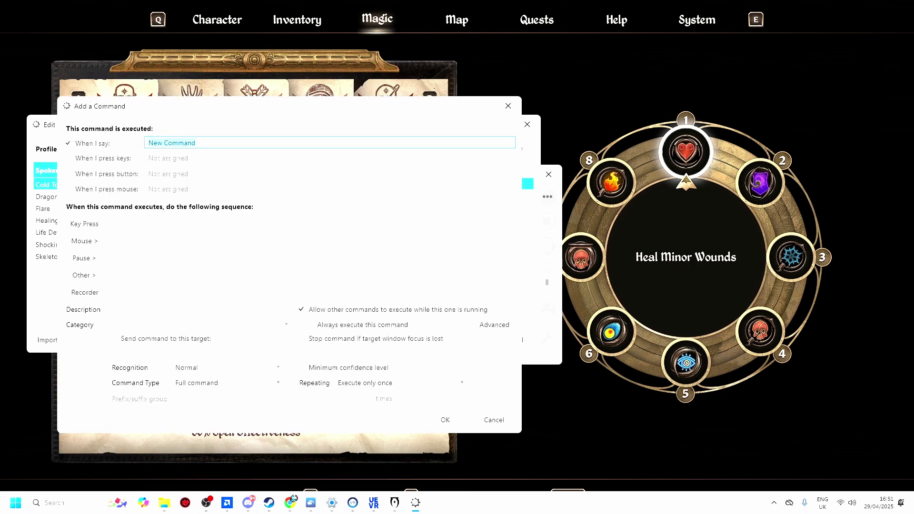
type("Clairvoyance")
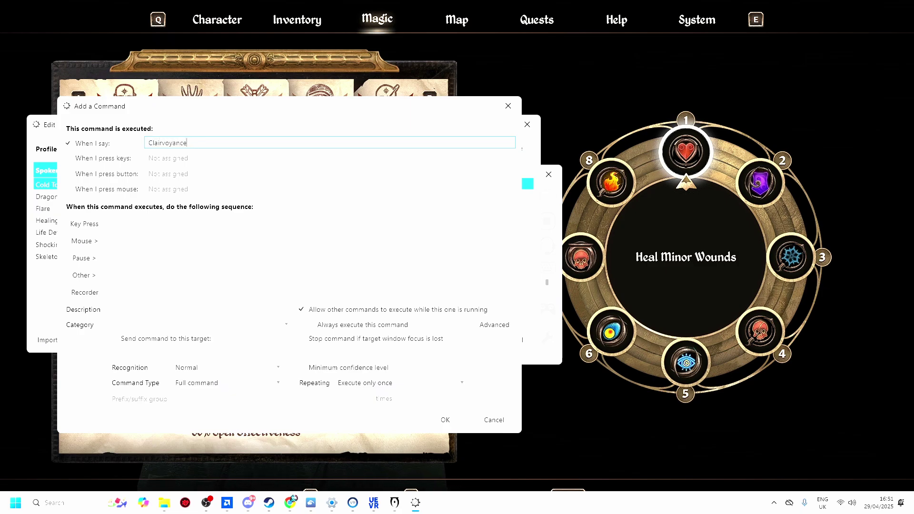
left_click(85, 223)
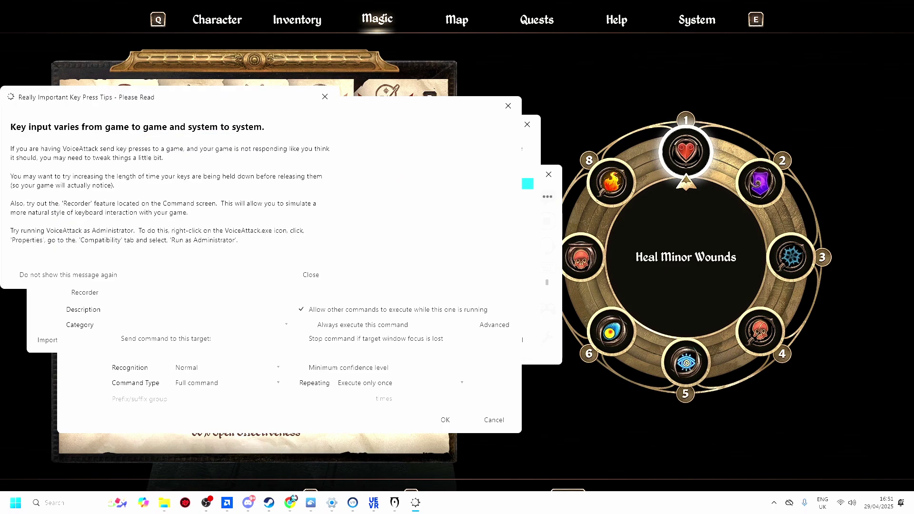
left_click(311, 275)
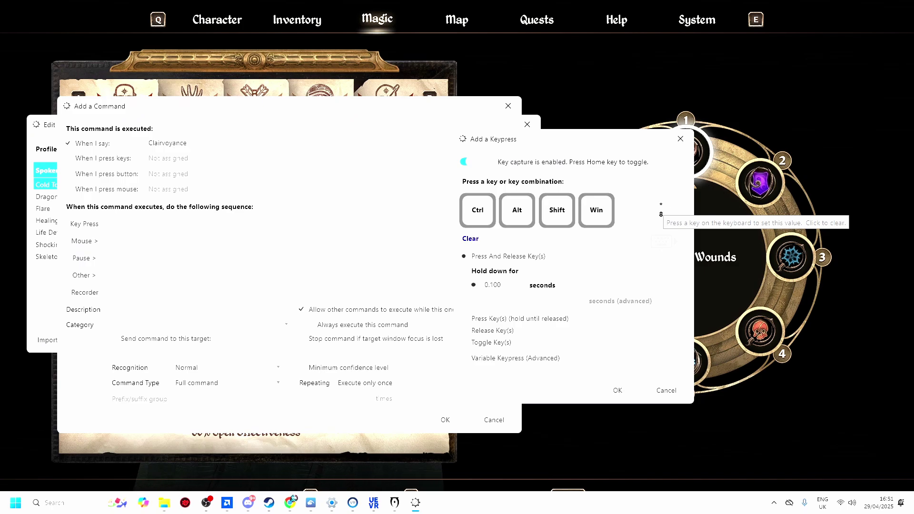
left_click(618, 390)
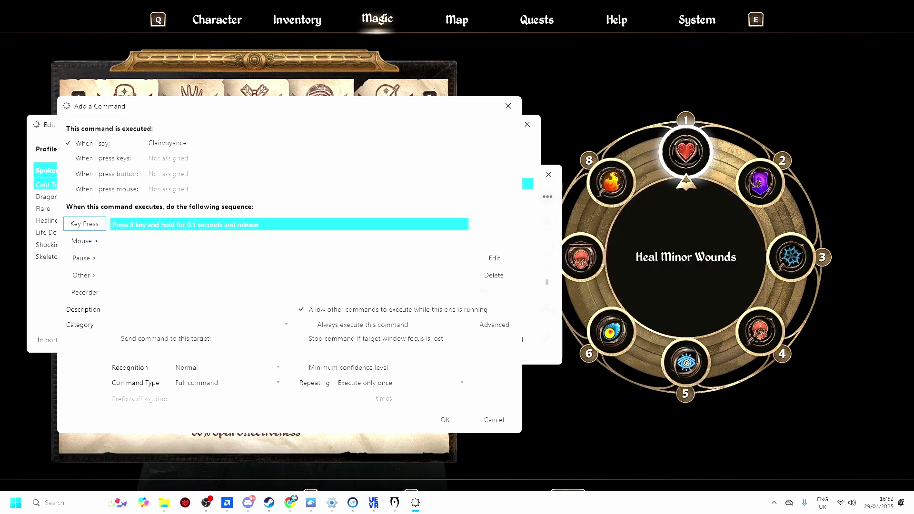
Add a second action to the Clairvoyance command that presses C for 0.1 seconds and releases it, and save the command.
left_click(84, 224)
left_click(311, 274)
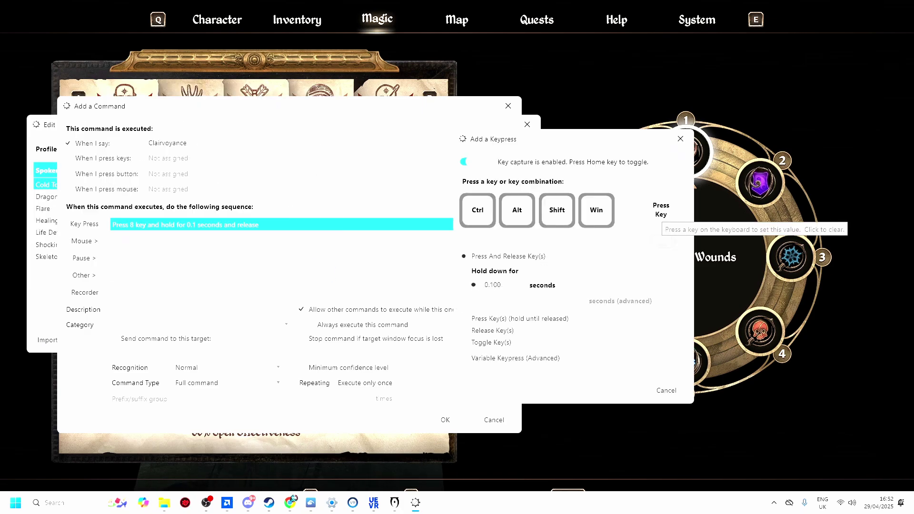
key("c")
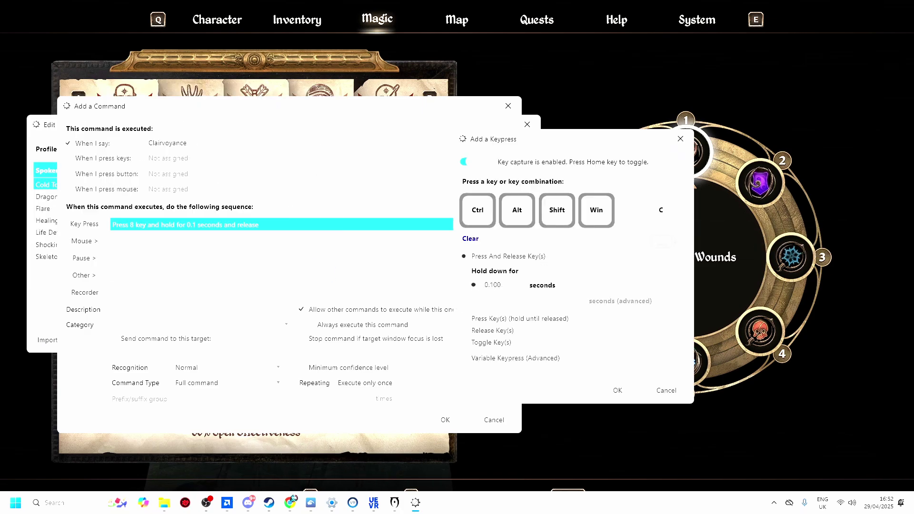
left_click(618, 391)
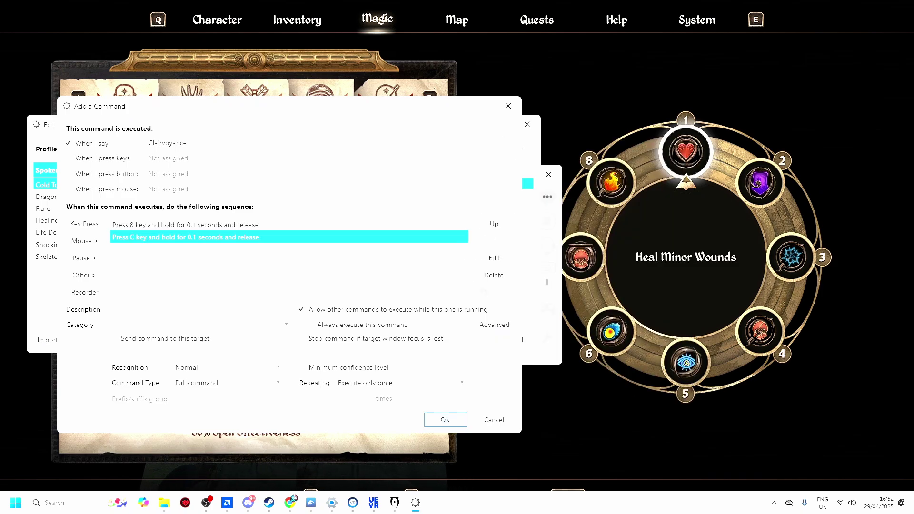
left_click(445, 420)
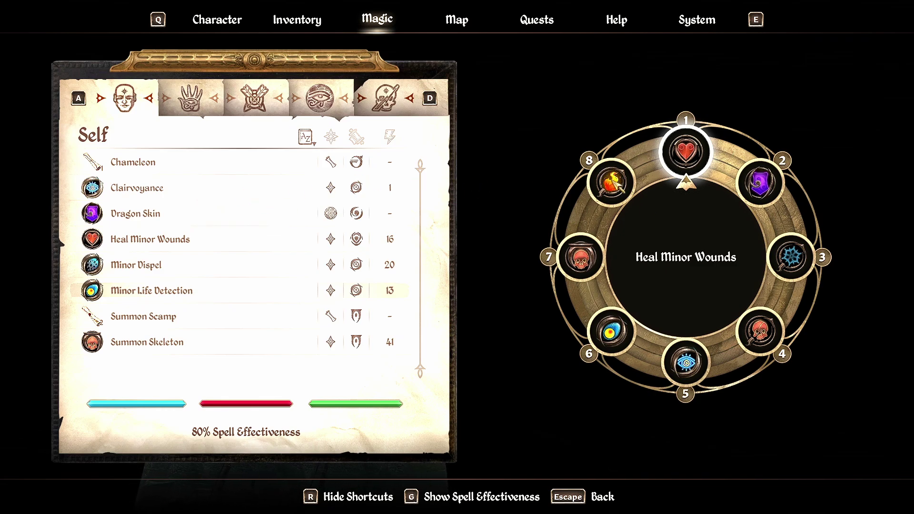
In the game, assign the Clairvoyance spell to shortcut slot 8 and return to play.
left_click(223, 193)
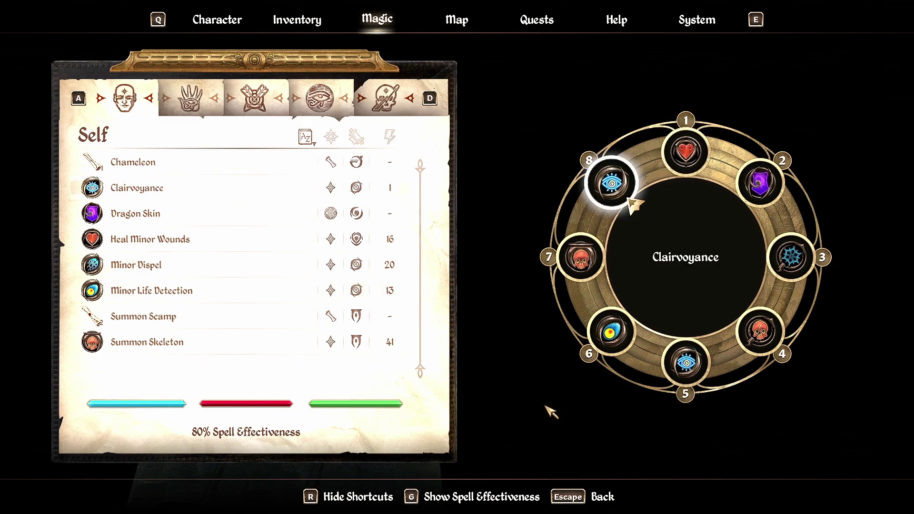
key("r")
key("Escape")
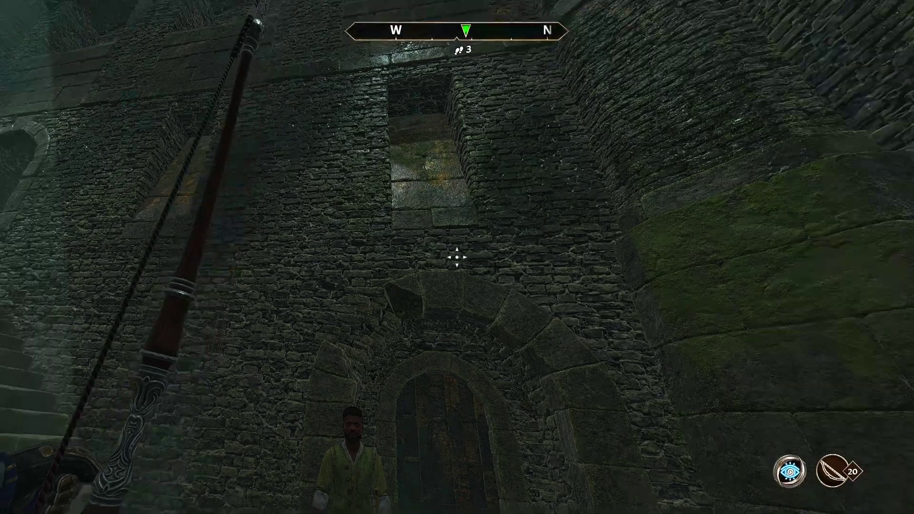
Test the voice command by casting Clairvoyance while moving through the dungeon hall.
key("w")
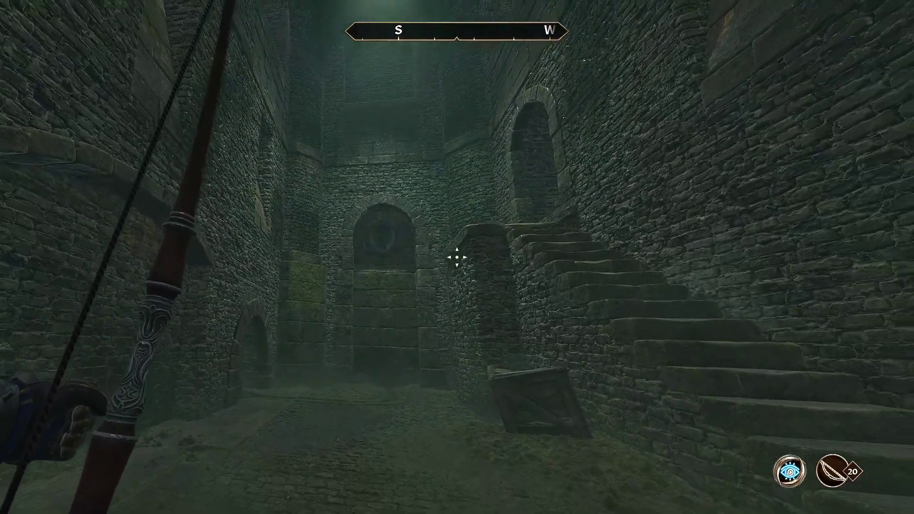
key("c")
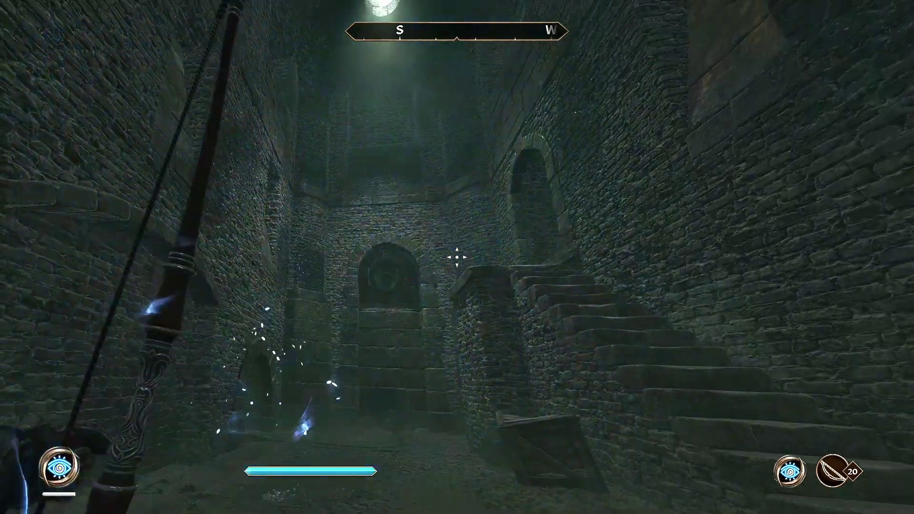
key("w")
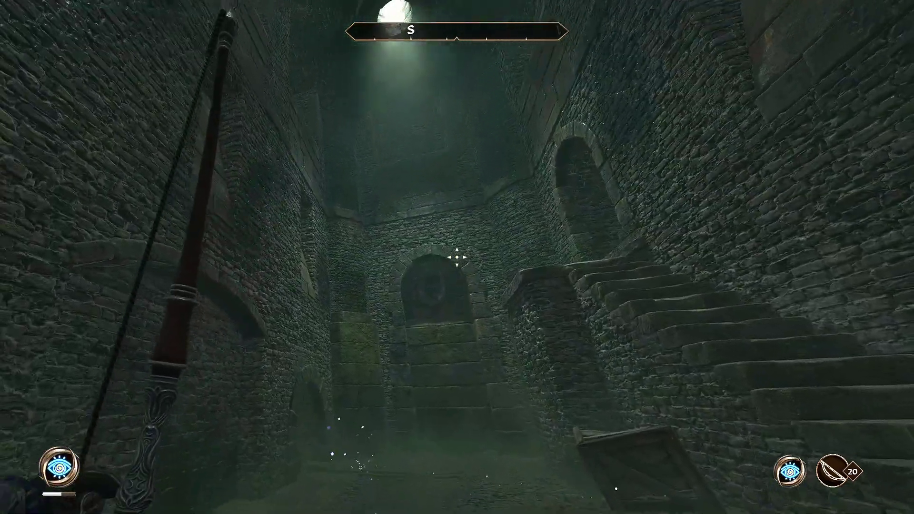
key("w")
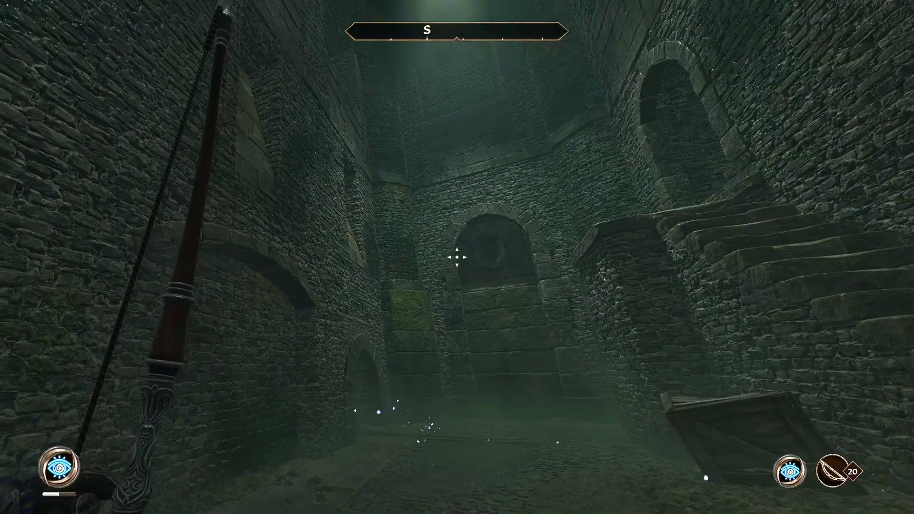
key("w")
Display the spell shortcut wheel on the game's Magic page and bring up VoiceAttack to check its recognition log.
key("Escape")
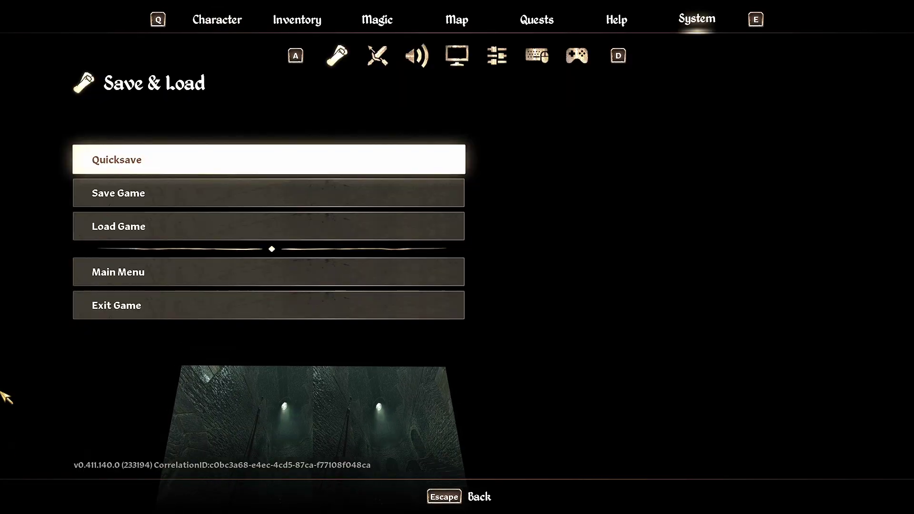
left_click(377, 22)
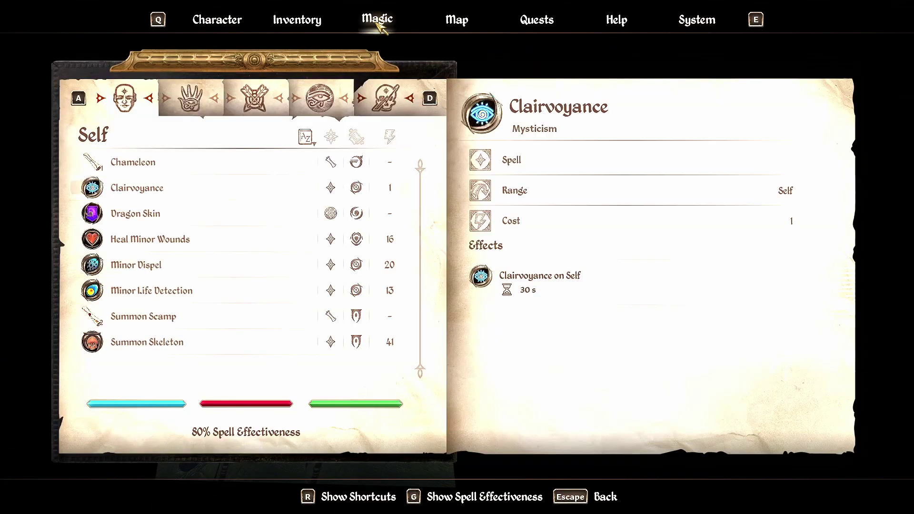
key("r")
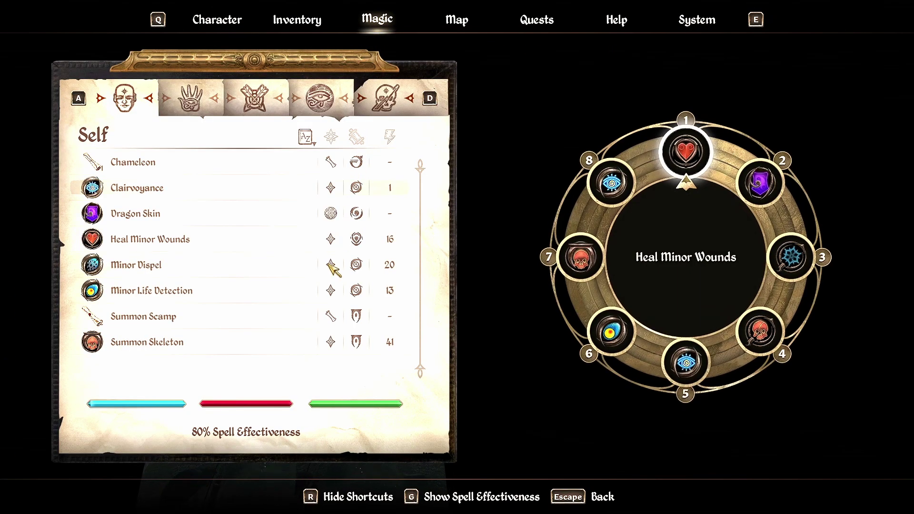
key("super")
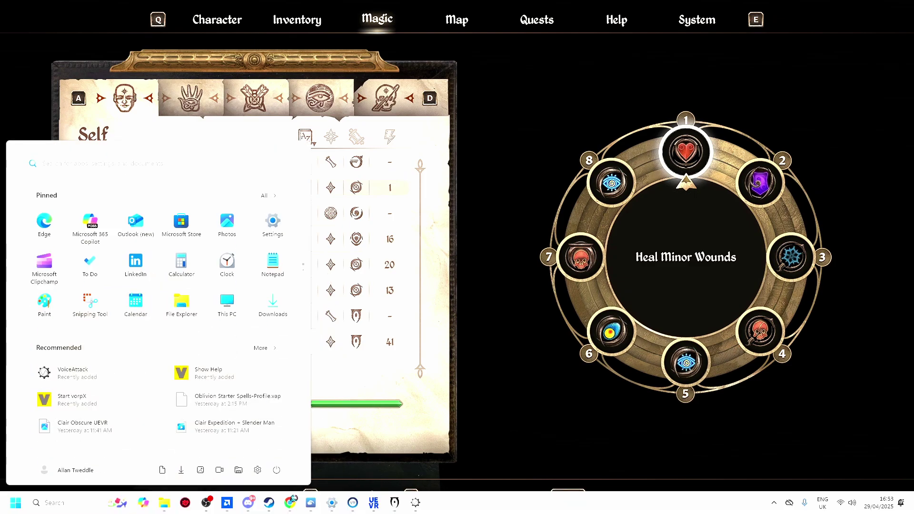
left_click(416, 503)
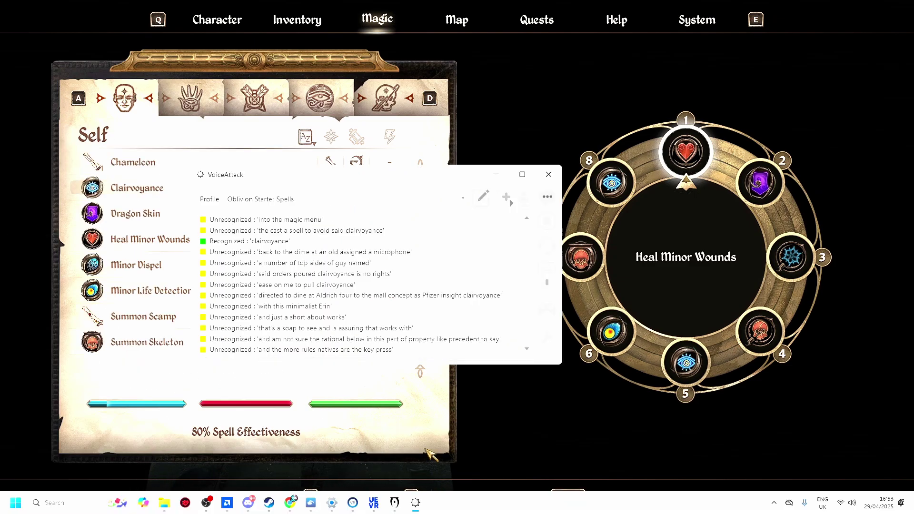
Open the Oblivion Starter Spells profile for editing, and in the game assign the Flare spell to shortcut slot 8.
left_click(481, 198)
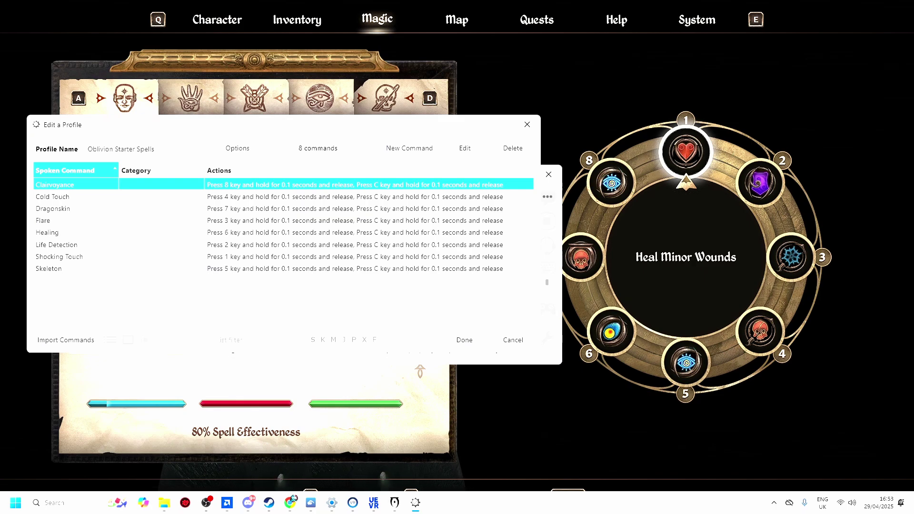
left_click(593, 180)
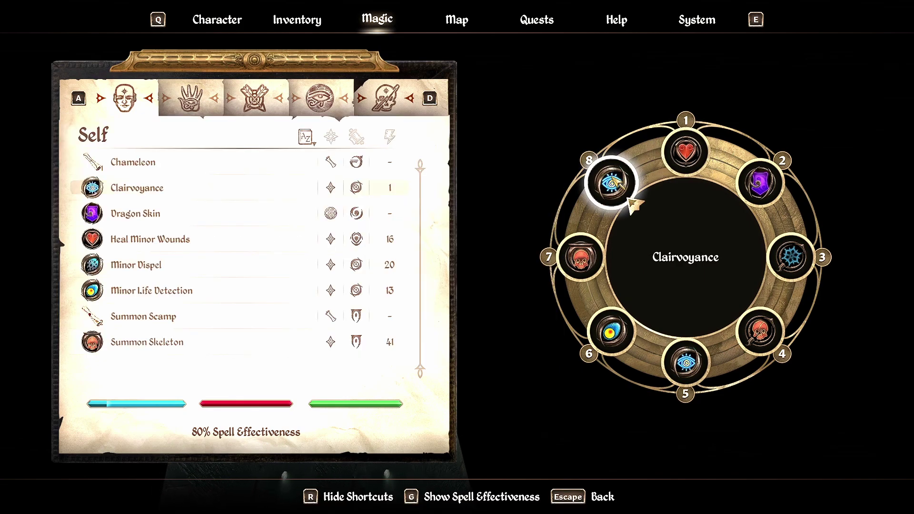
left_click(188, 104)
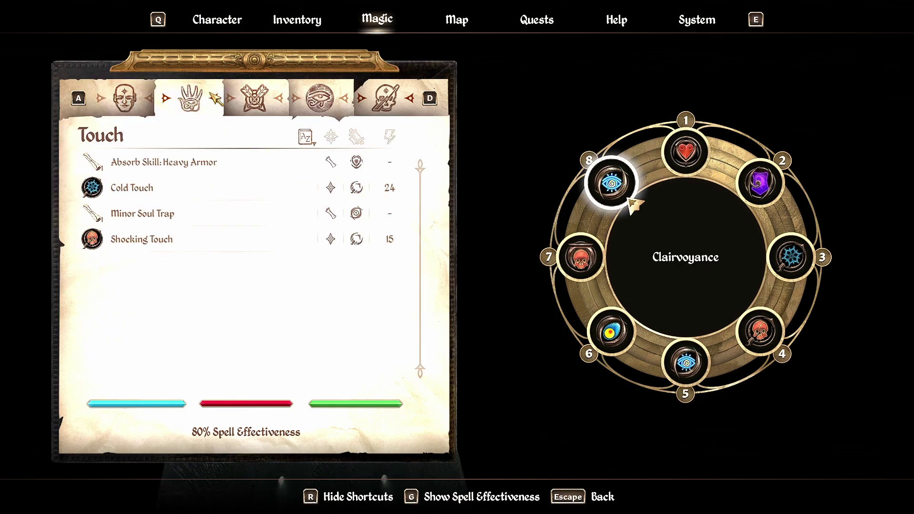
left_click(263, 97)
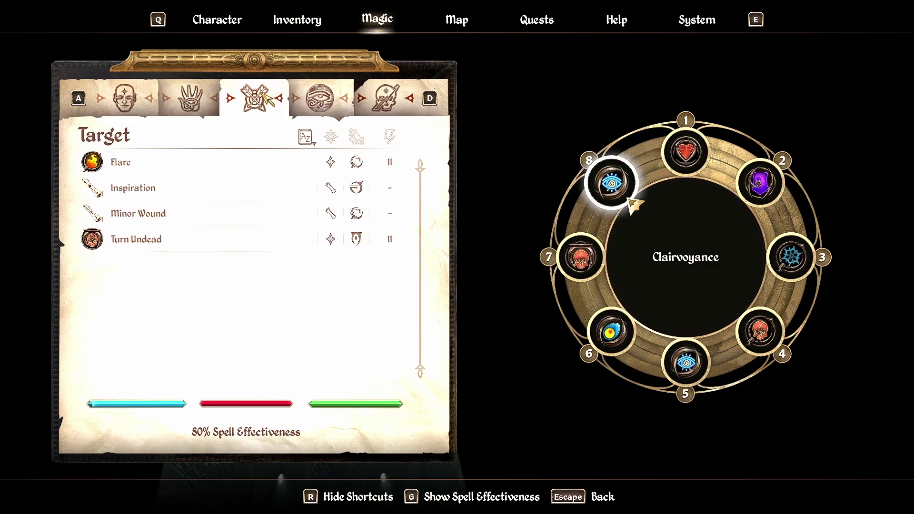
left_click(224, 164)
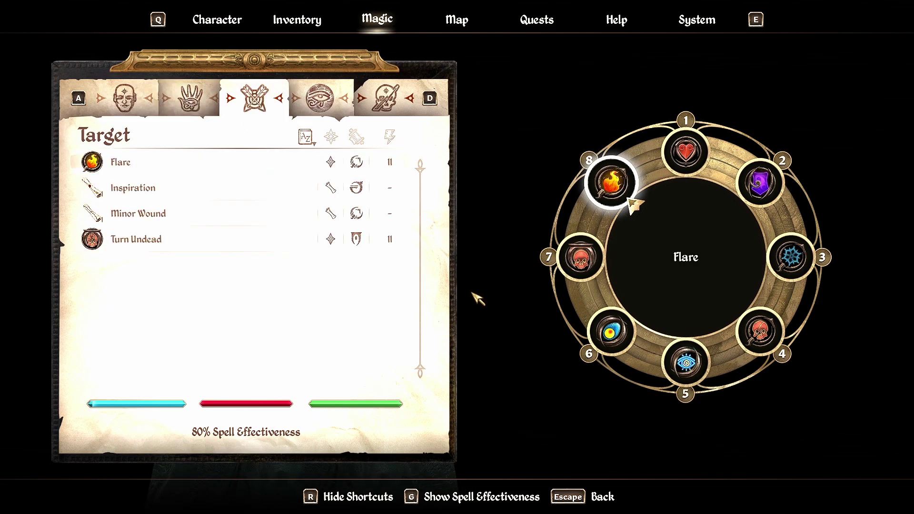
Switch to VoiceAttack, change the number key in the Clairvoyance command's first action to 5, and save the command.
key("super")
left_click(415, 502)
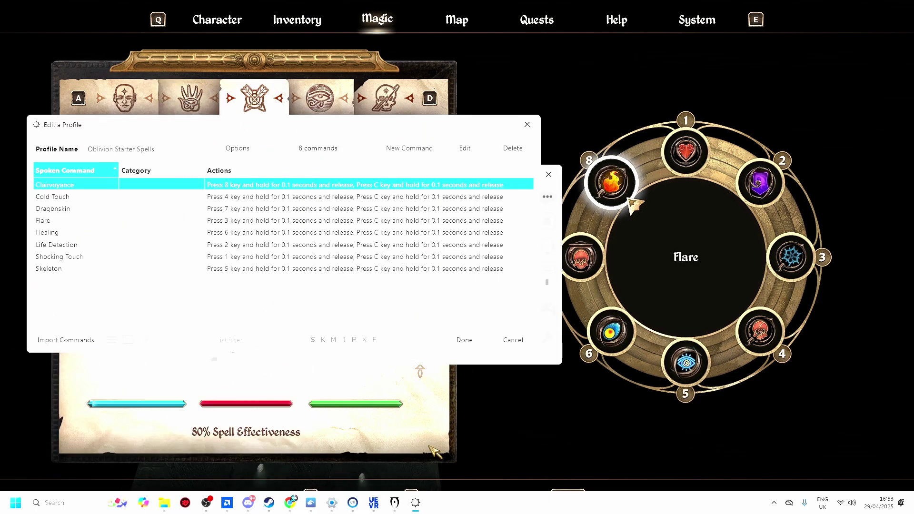
left_click_drag(360, 129, 371, 154)
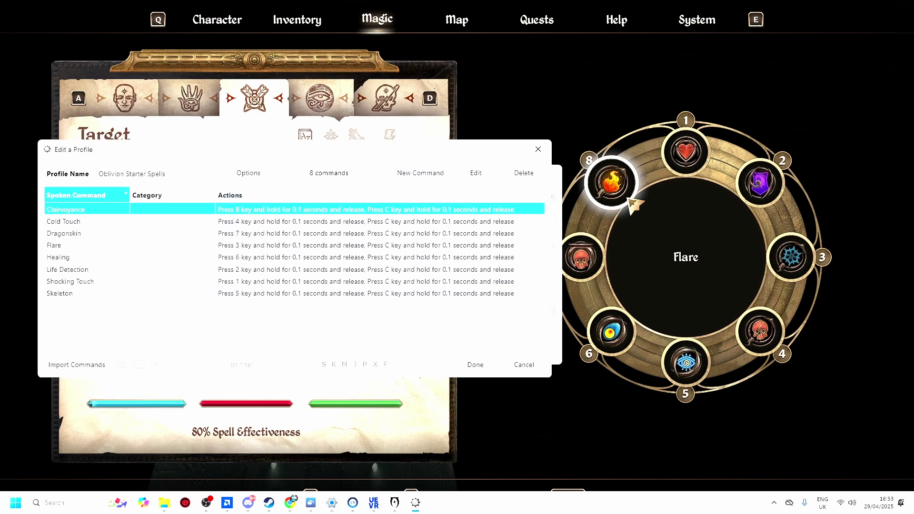
left_click(475, 172)
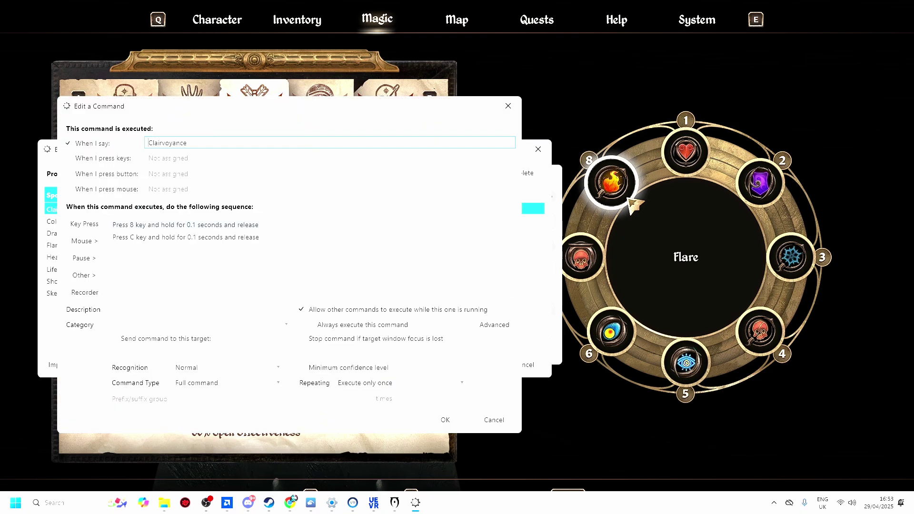
left_click(185, 224)
left_click(494, 258)
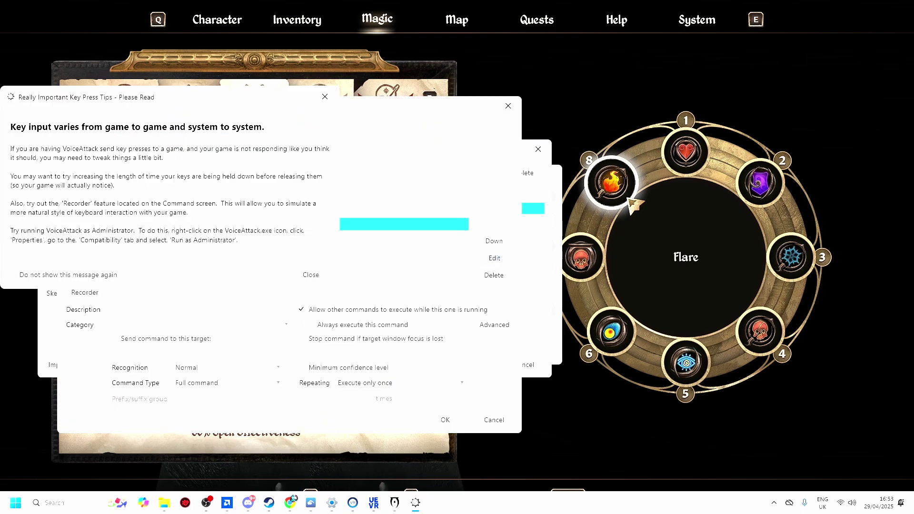
key("Return")
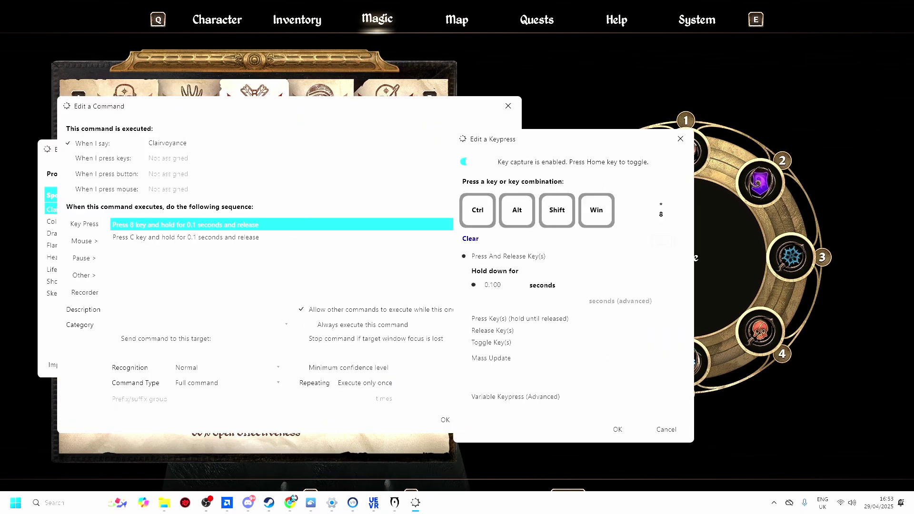
key("5")
left_click(618, 430)
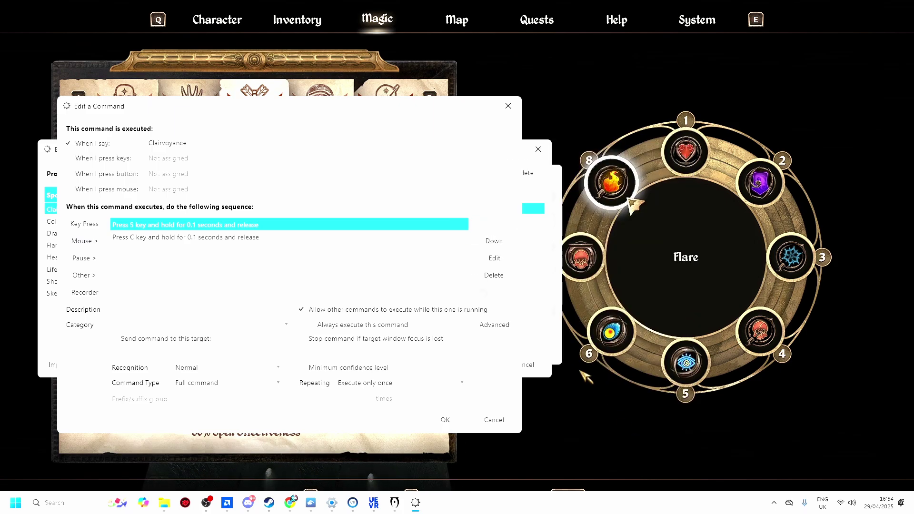
left_click(457, 417)
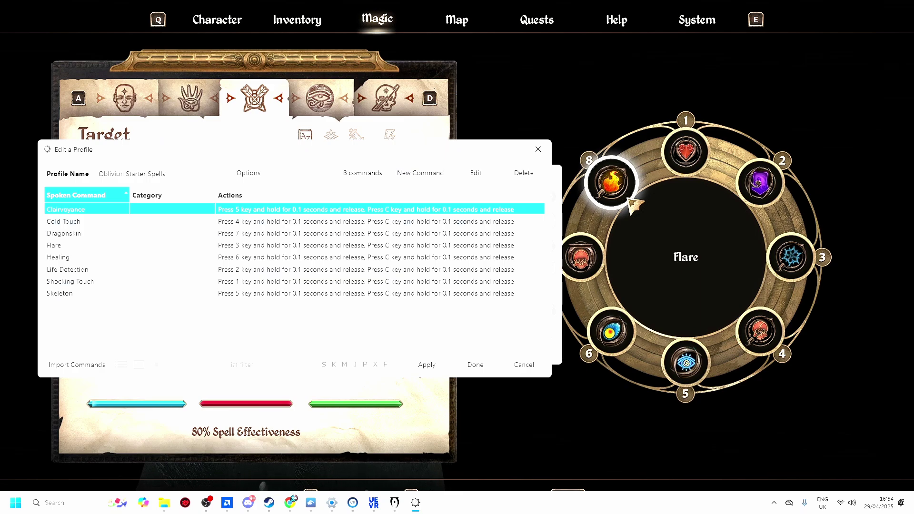
Check Cold Touch on the game's shortcut wheel, set the number key in its VoiceAttack command to 3, and save the command.
left_click(728, 287)
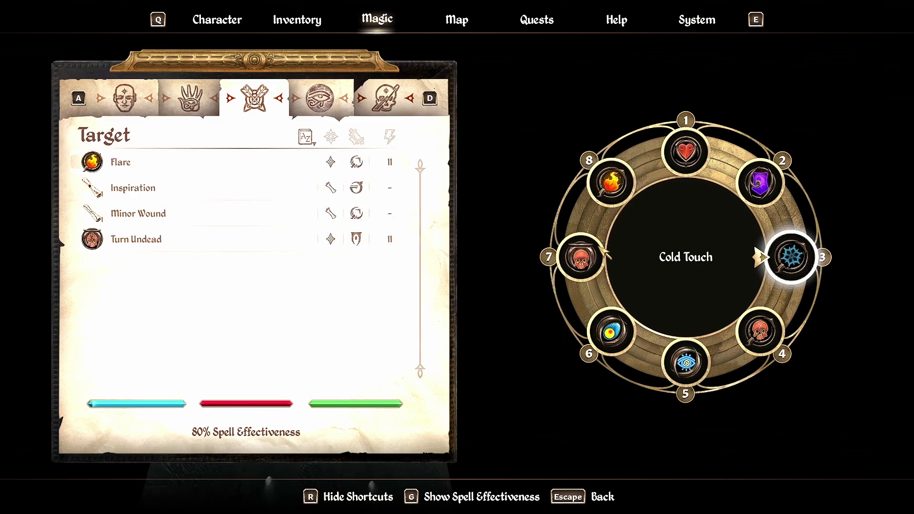
key("super")
left_click(416, 503)
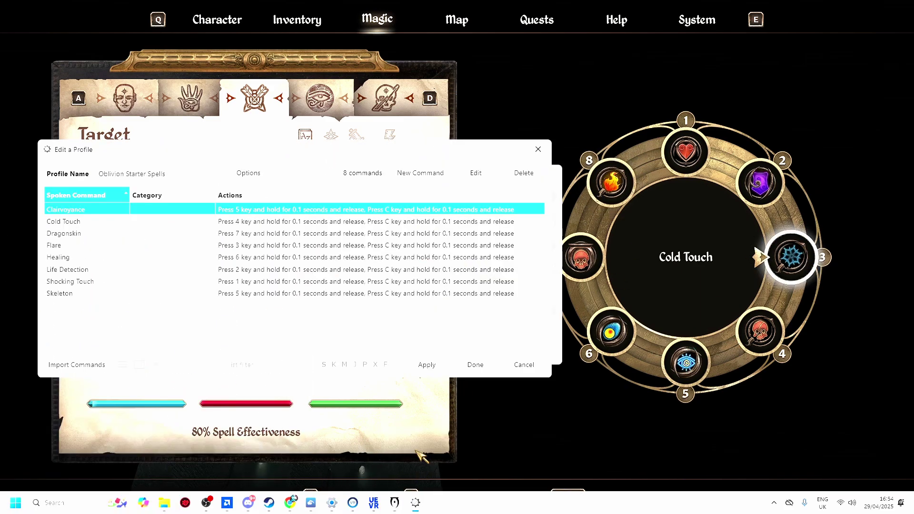
left_click(63, 221)
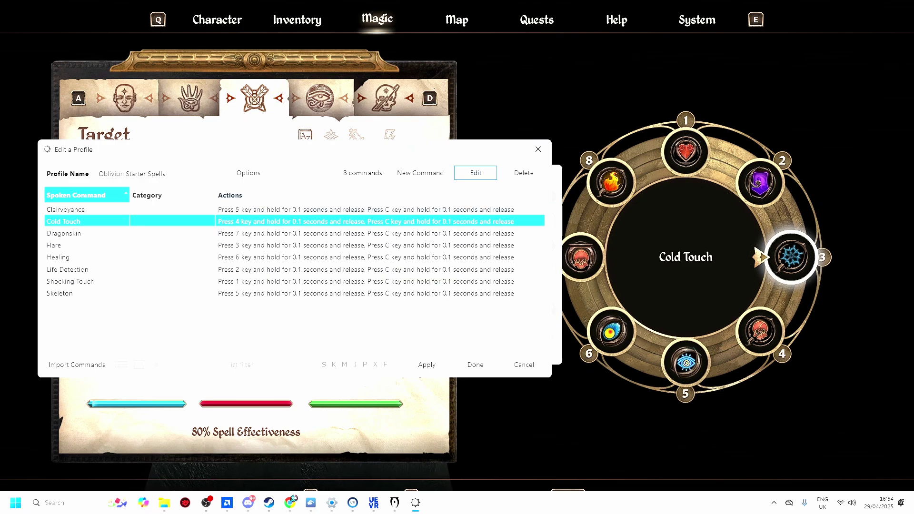
left_click(475, 173)
left_click(186, 225)
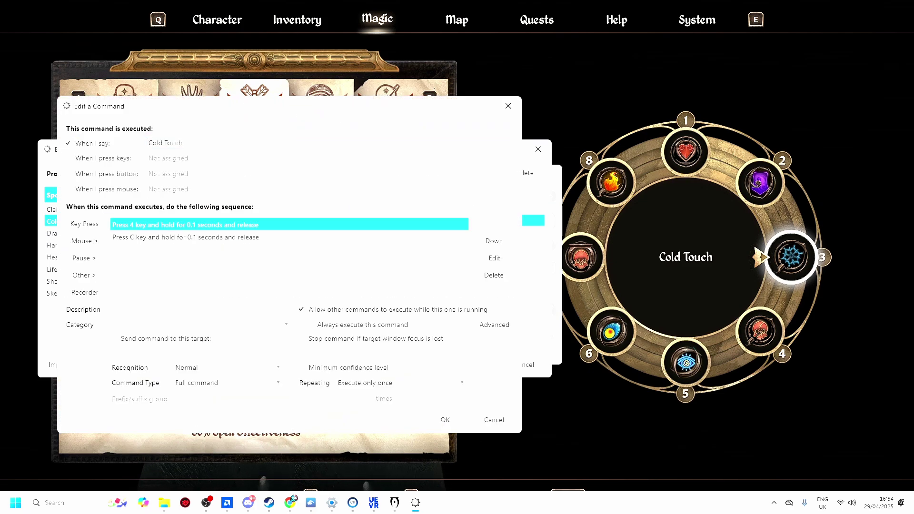
left_click(494, 258)
left_click(310, 275)
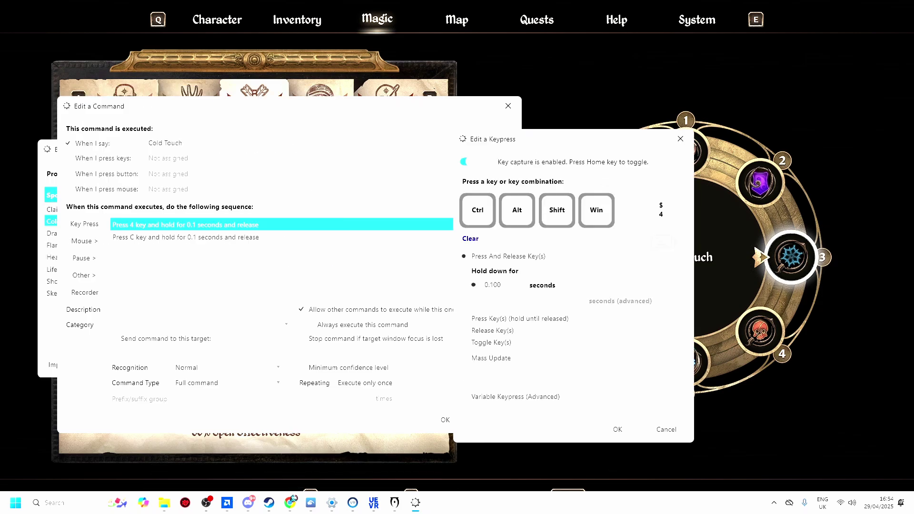
key("3")
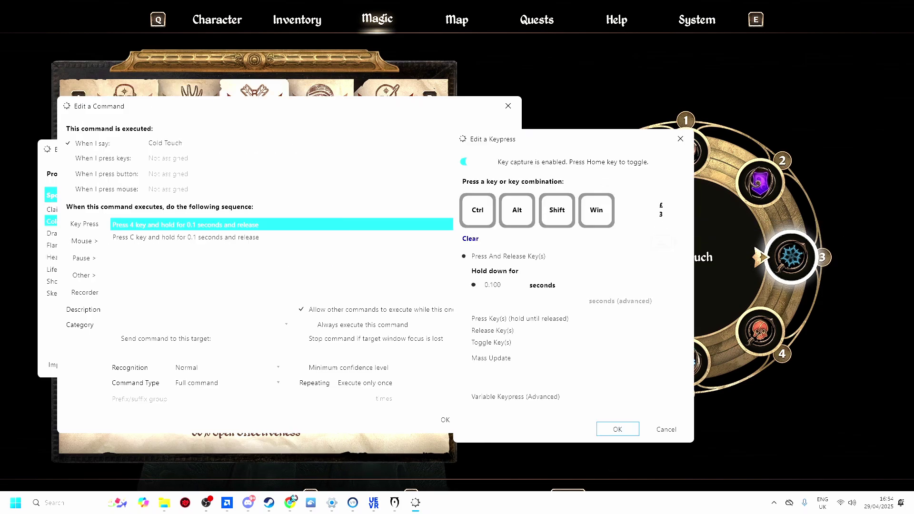
left_click(619, 429)
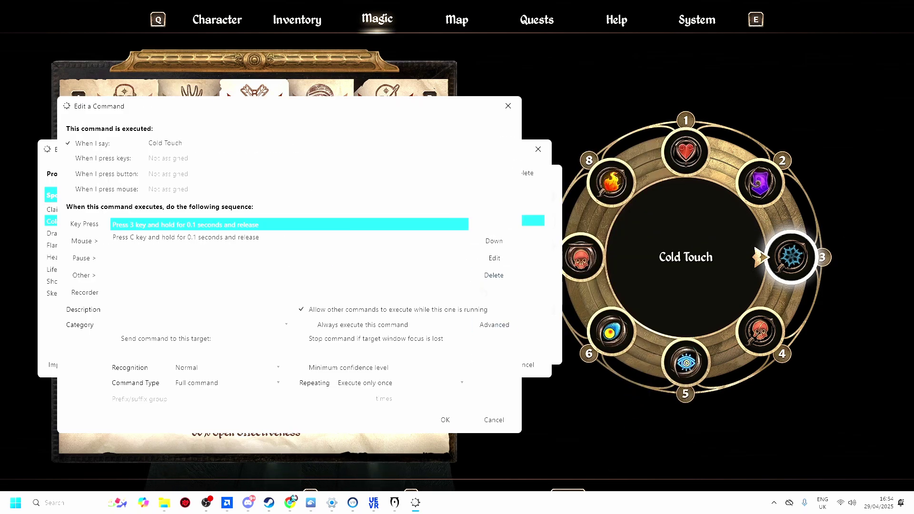
left_click(445, 419)
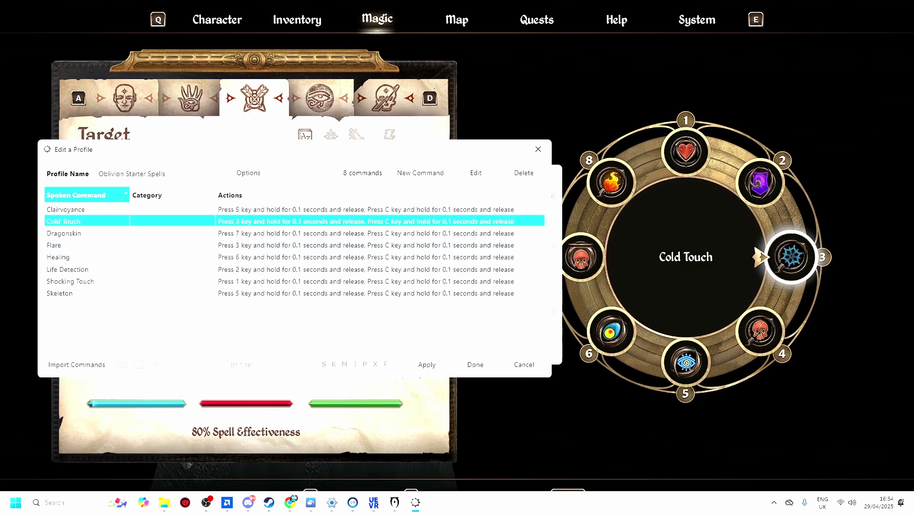
Edit the Dragonskin command so its first action uses the 2 key, and save the command.
left_click(64, 233)
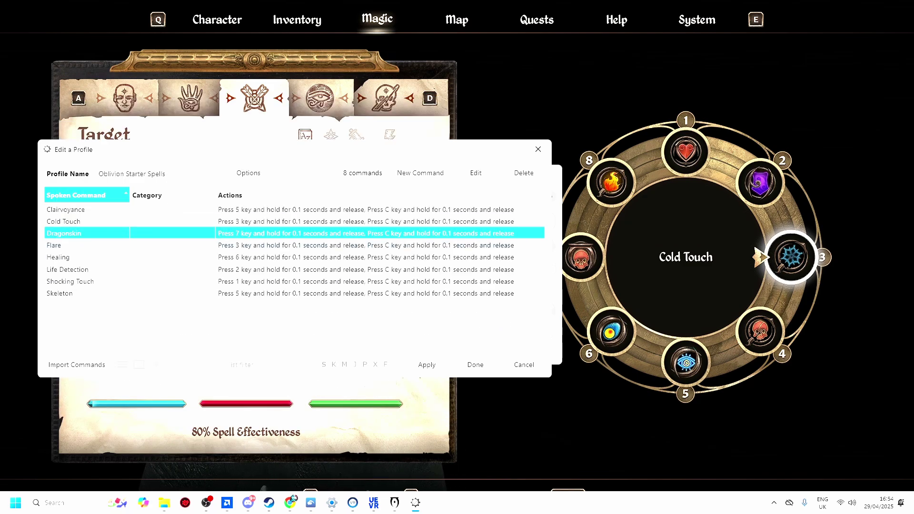
left_click(475, 172)
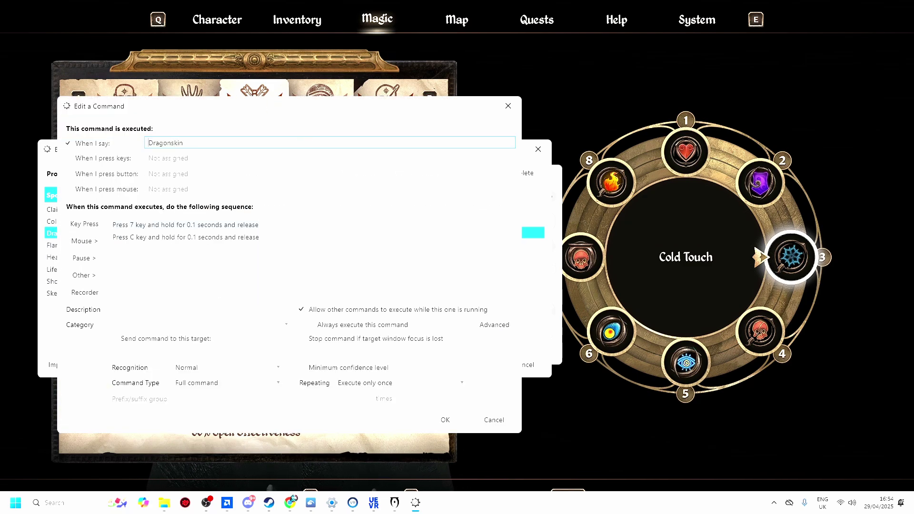
left_click(186, 225)
left_click(494, 258)
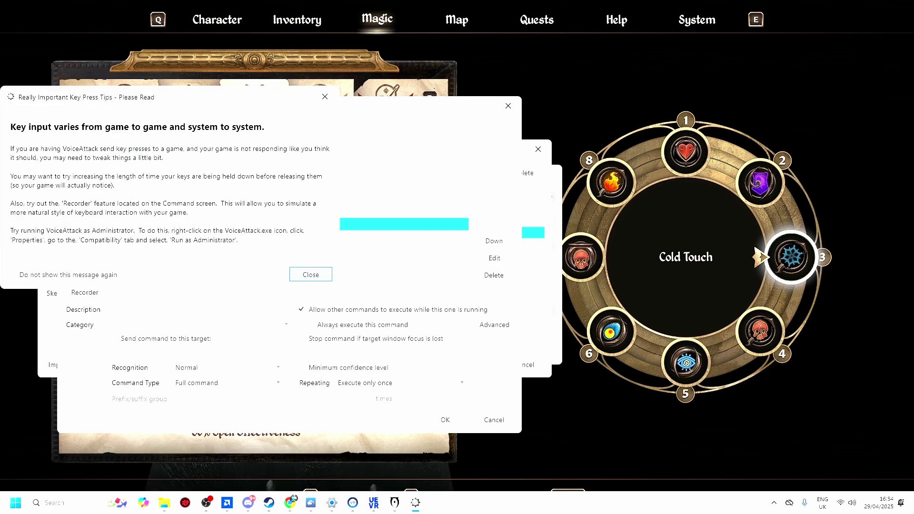
key("Return")
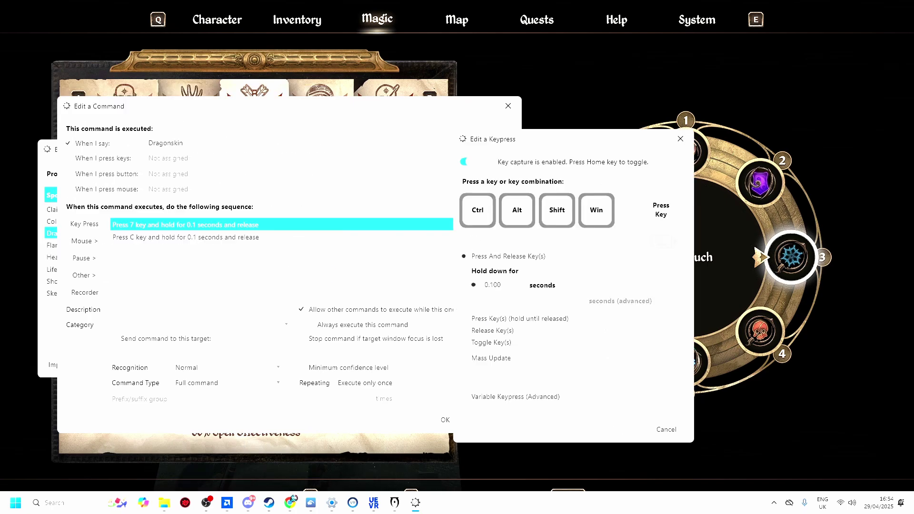
key("2")
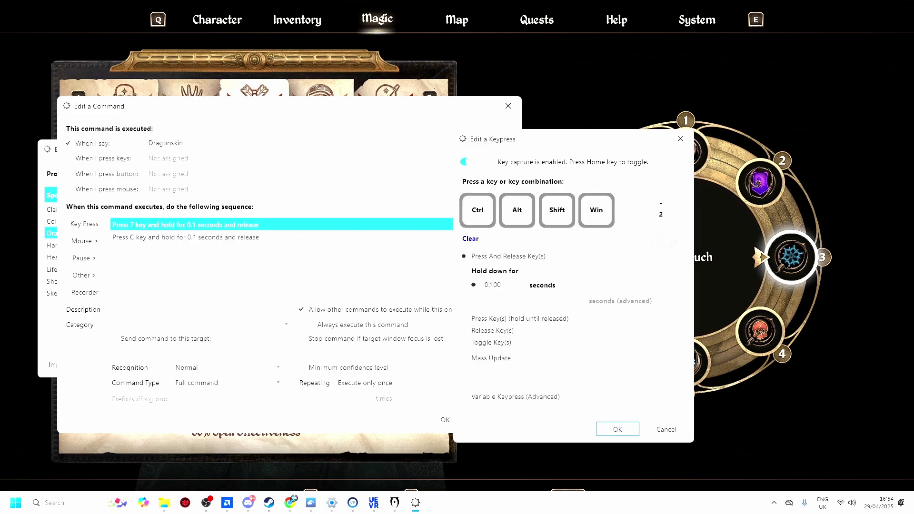
left_click(620, 428)
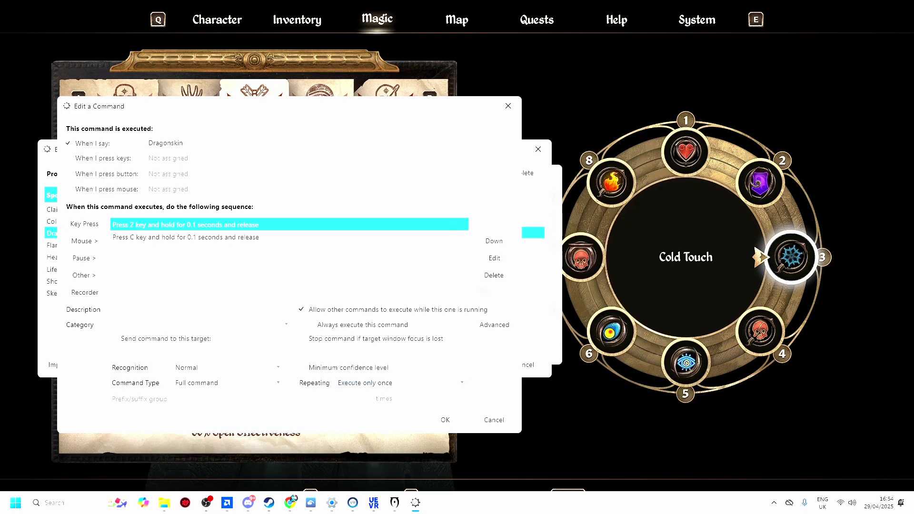
left_click(445, 419)
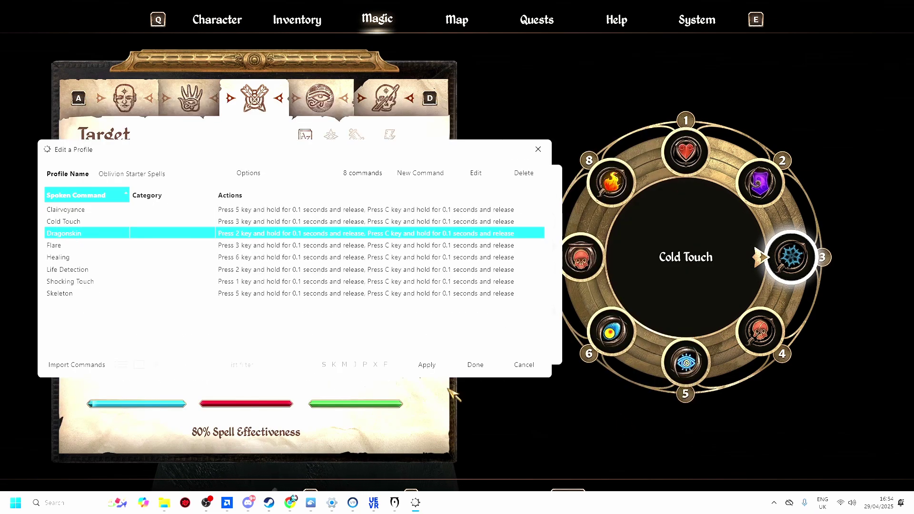
Edit the Flare command so its first action uses the 8 key, and save the command.
left_click(294, 245)
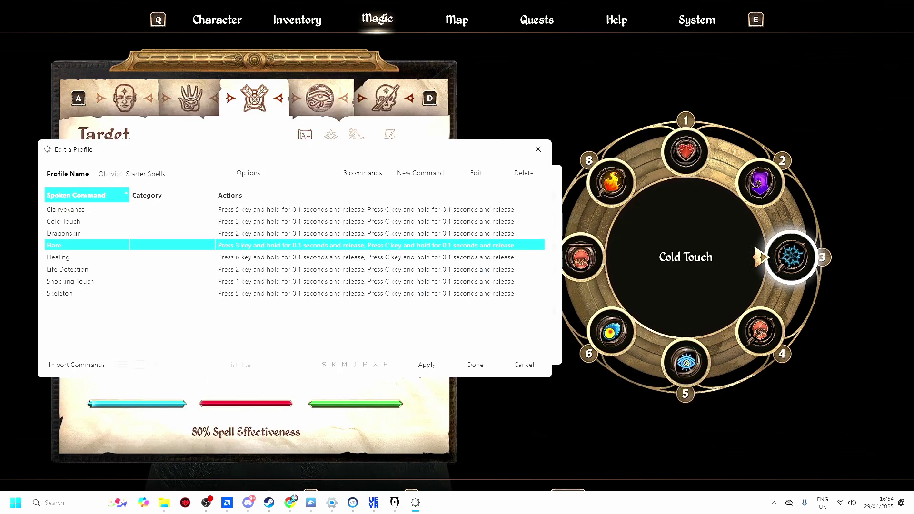
left_click(475, 173)
left_click(185, 225)
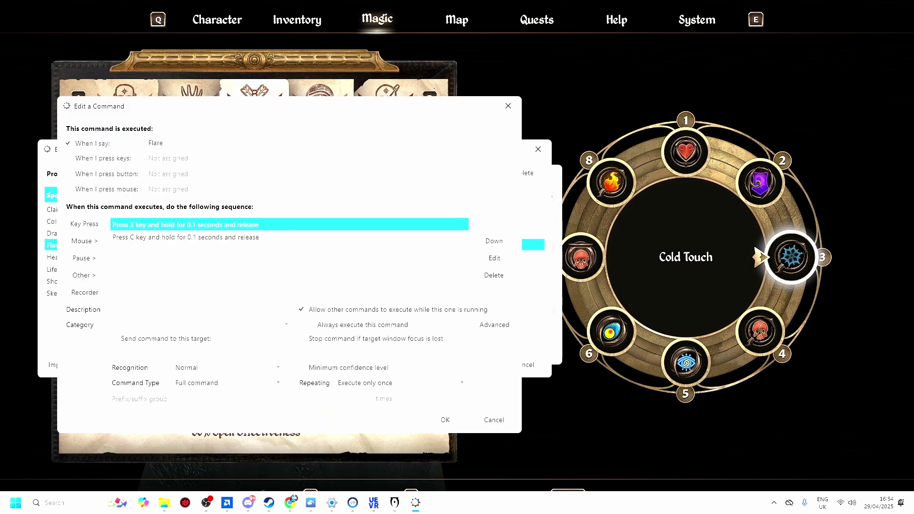
left_click(495, 258)
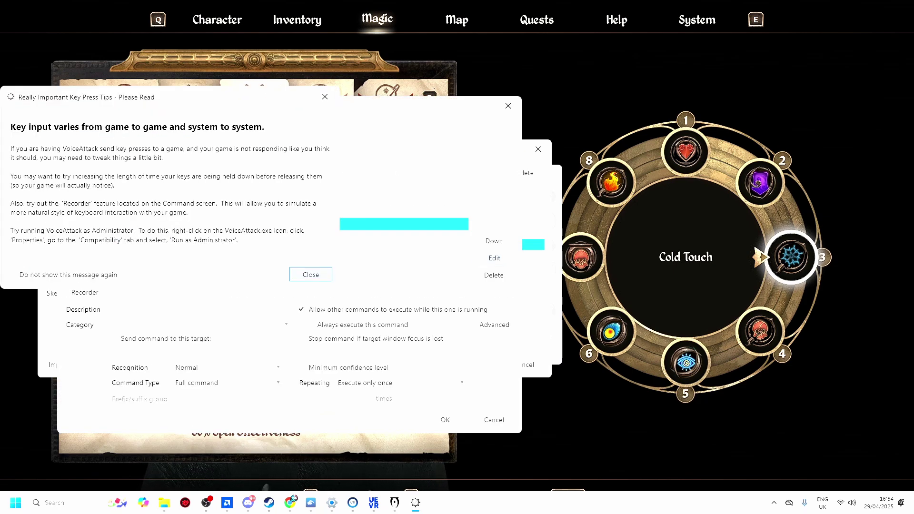
key("Return")
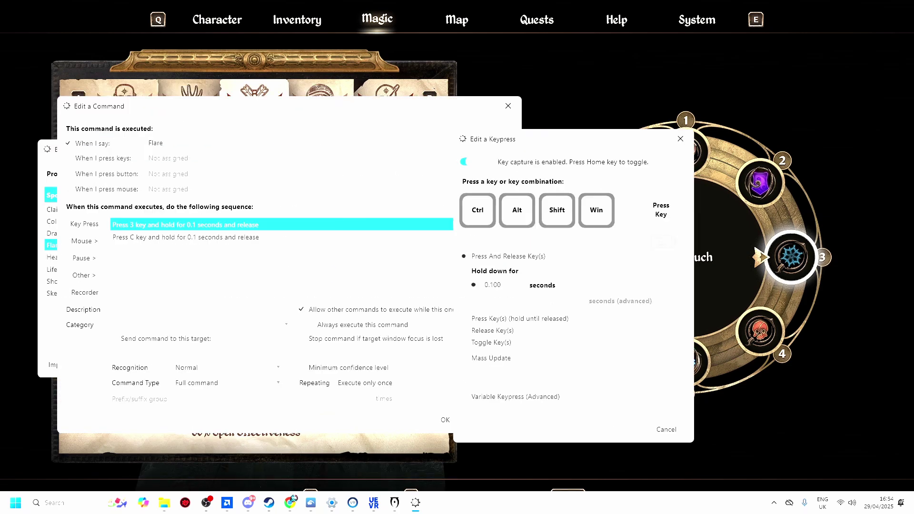
key("8")
left_click(625, 429)
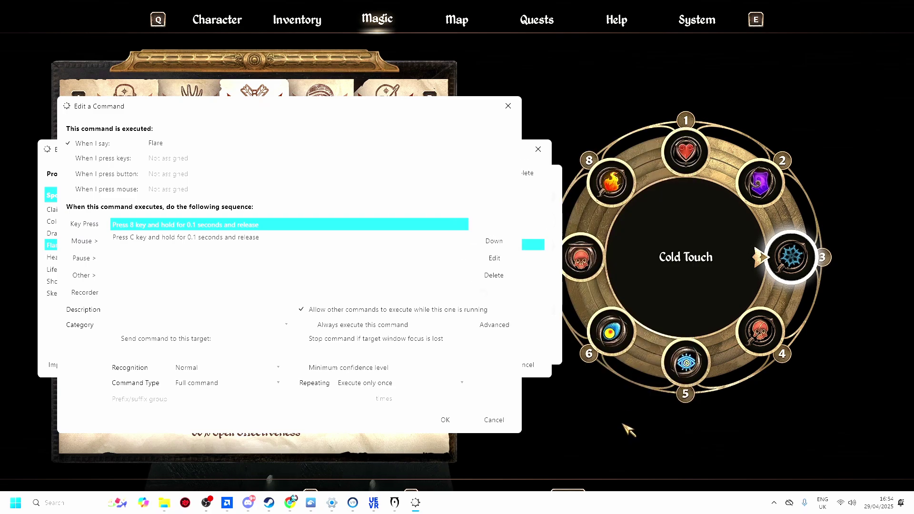
left_click(445, 420)
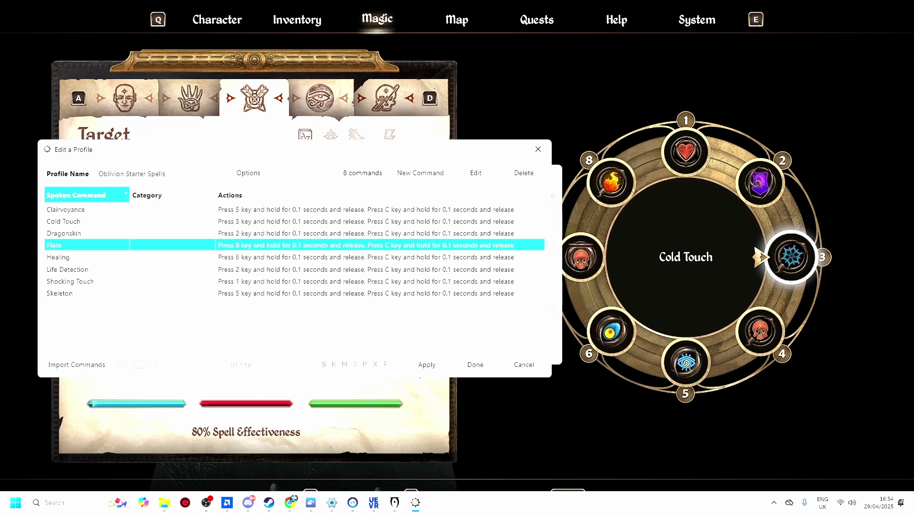
Edit the Healing command so its first action uses the 1 key, and save the command.
left_click(58, 257)
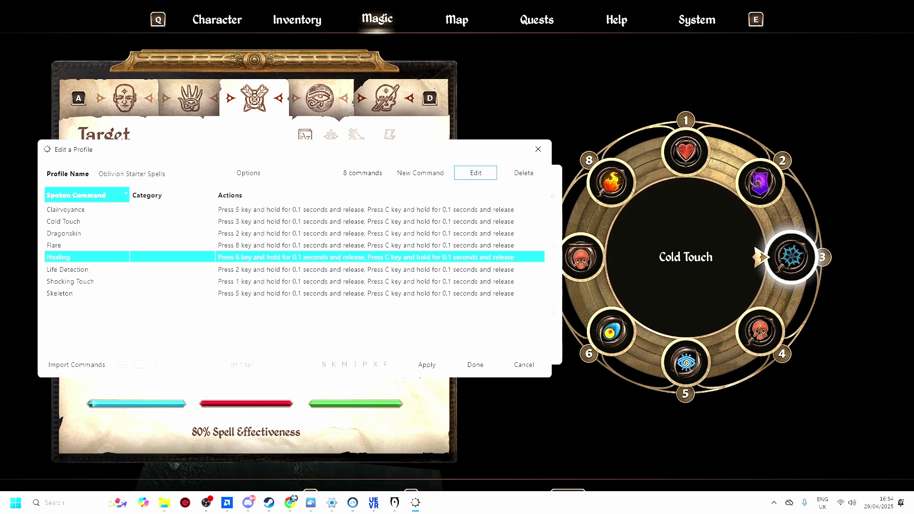
left_click(475, 173)
left_click(186, 225)
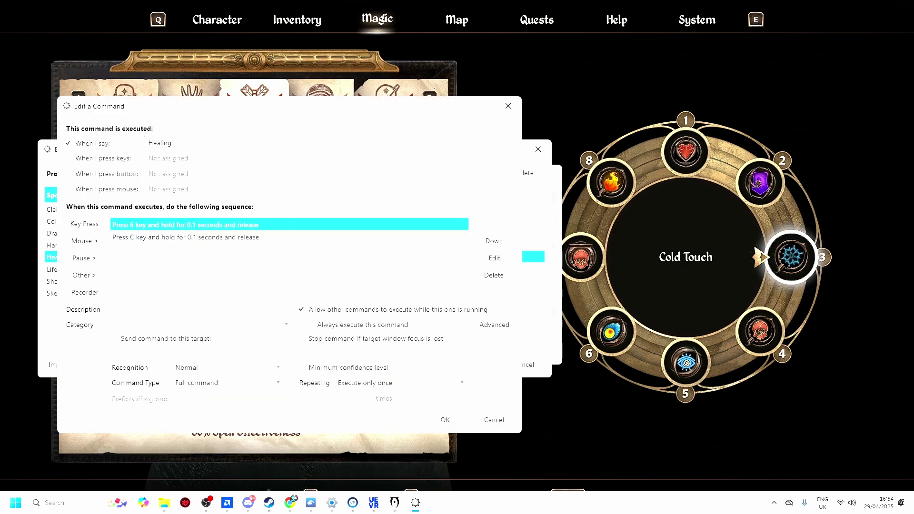
left_click(494, 258)
left_click(364, 271)
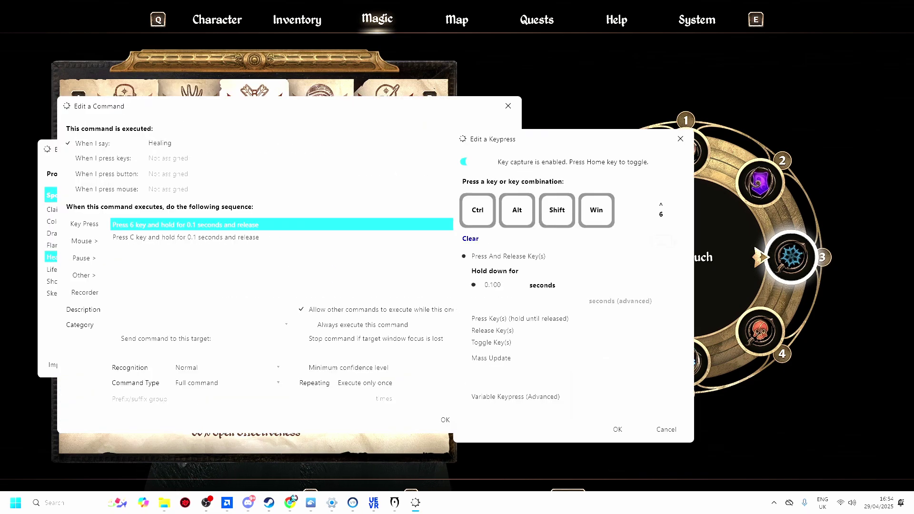
left_click(471, 239)
key("1")
left_click(619, 429)
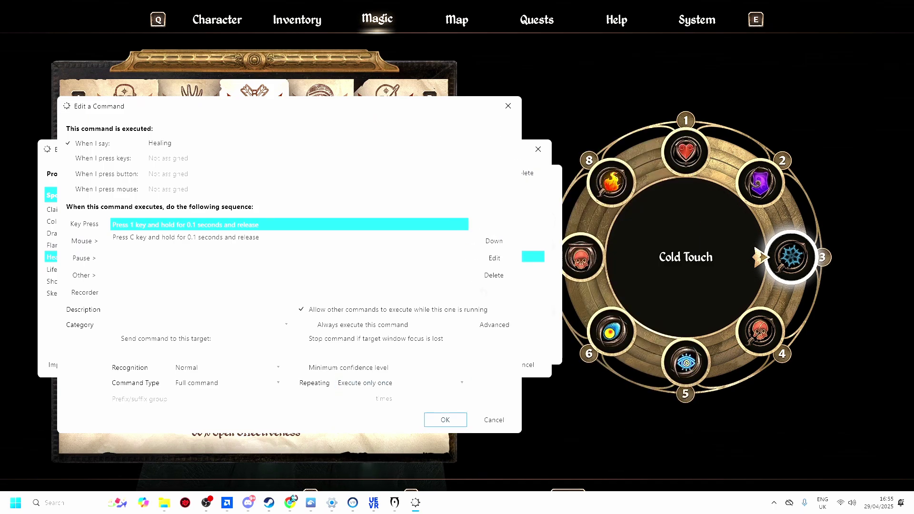
left_click(445, 420)
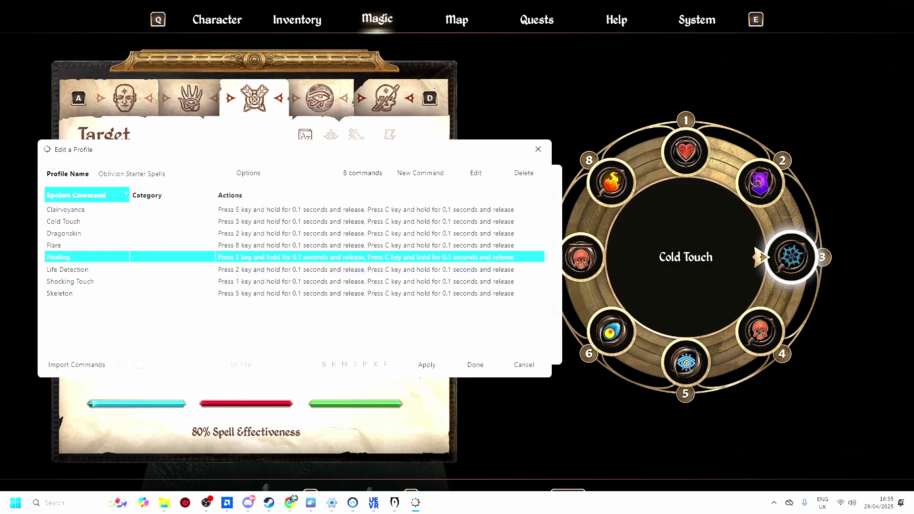
Edit the Life Detection command so its first action uses the 6 key, and save the command.
left_click(67, 269)
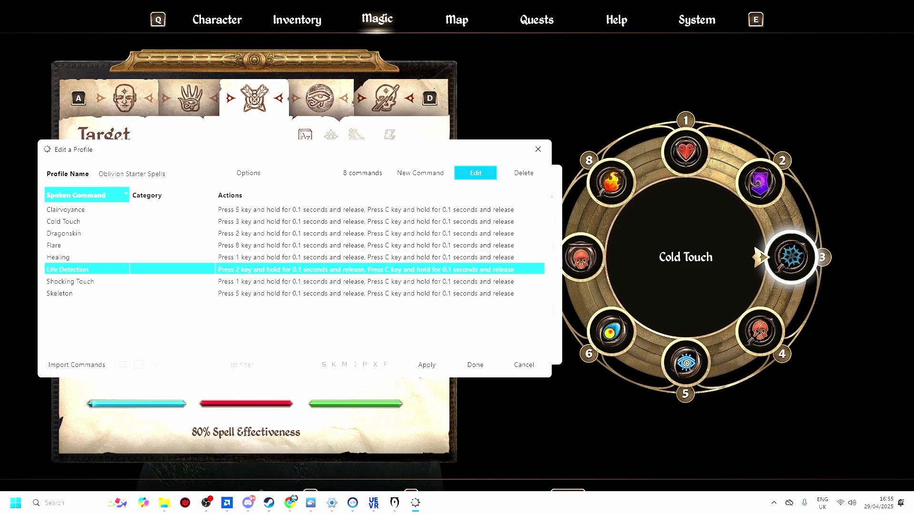
left_click(476, 173)
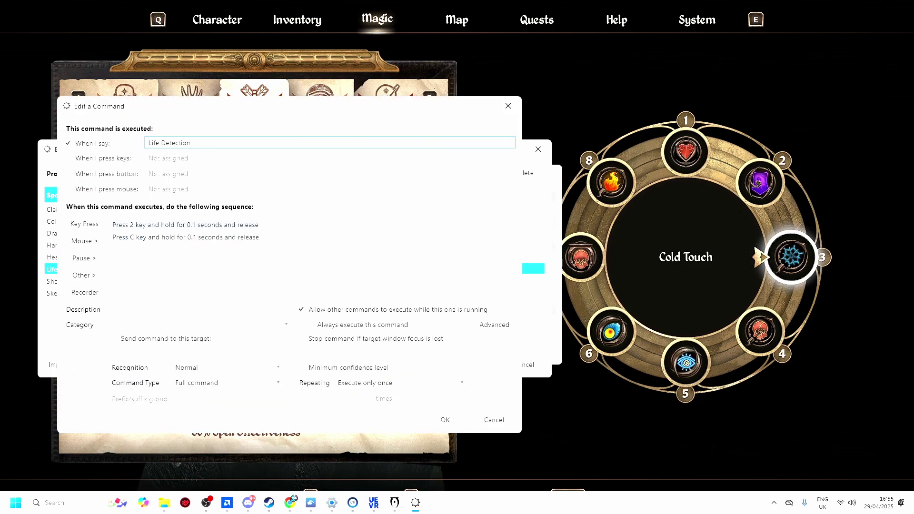
left_click(185, 224)
left_click(494, 257)
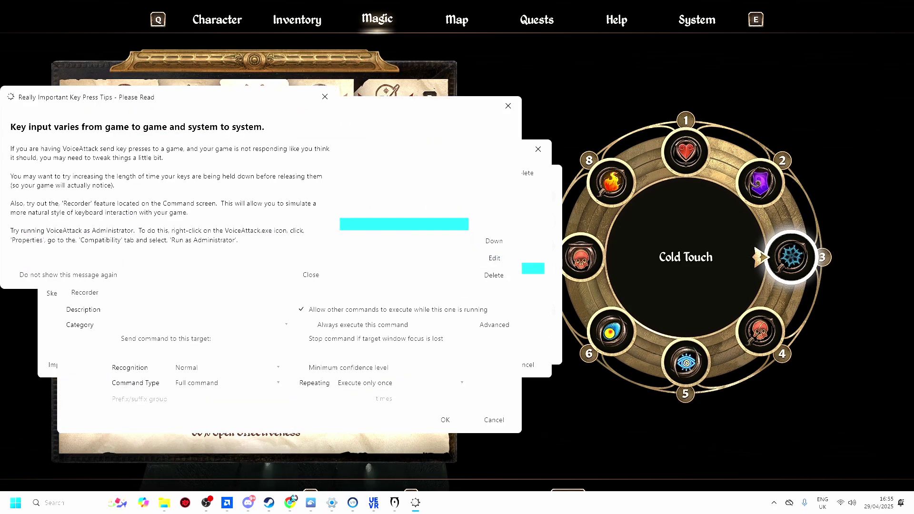
left_click(310, 275)
left_click(471, 239)
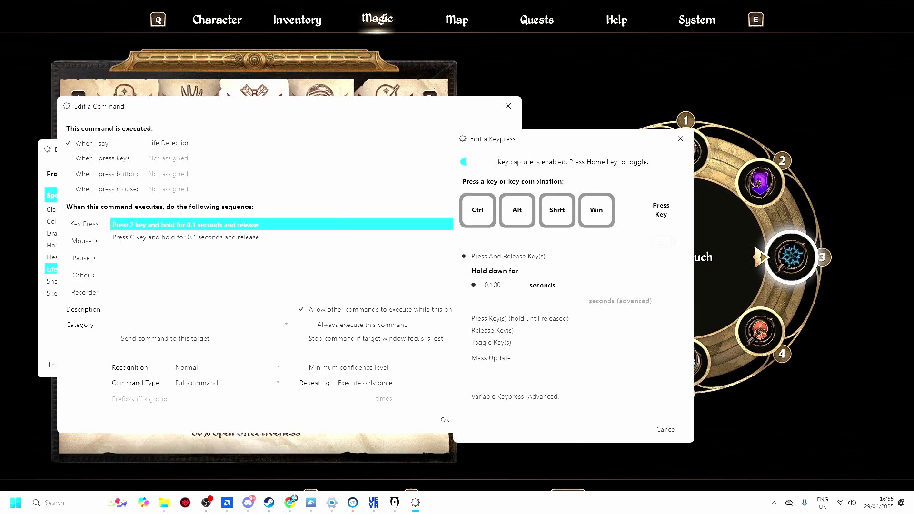
key("6")
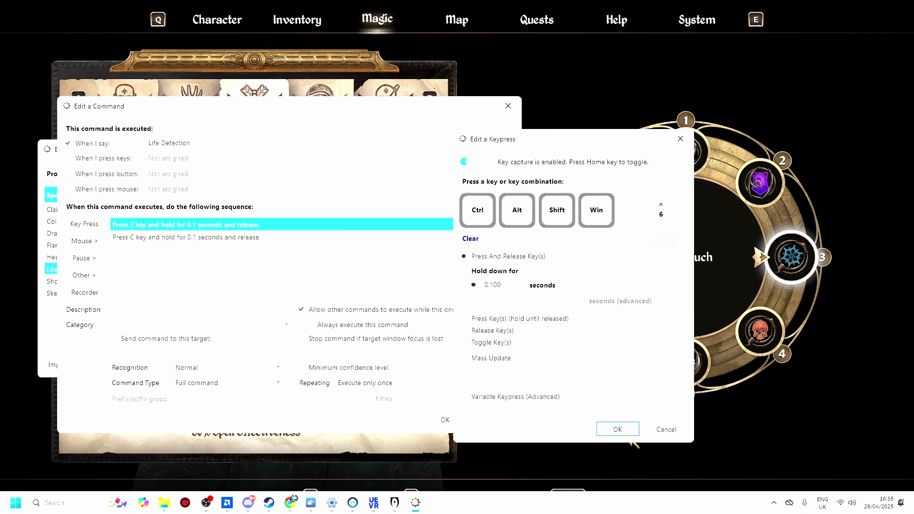
left_click(629, 430)
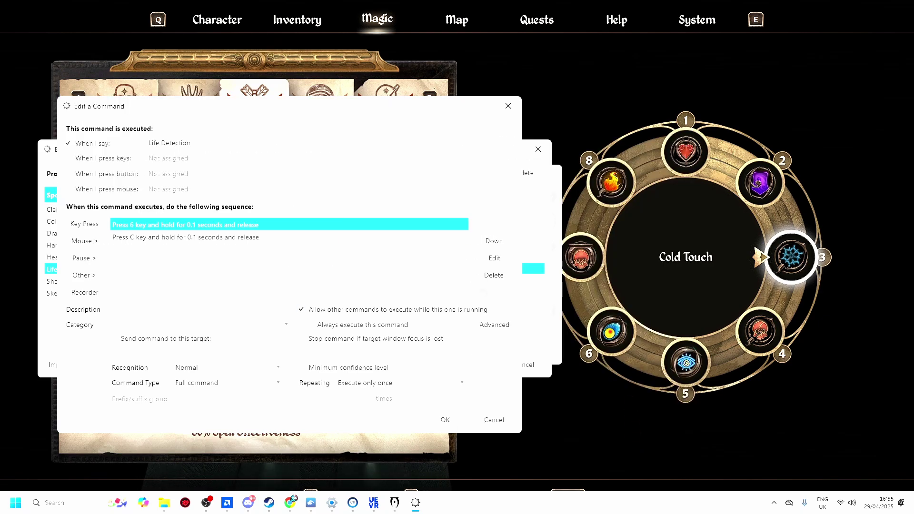
left_click(452, 422)
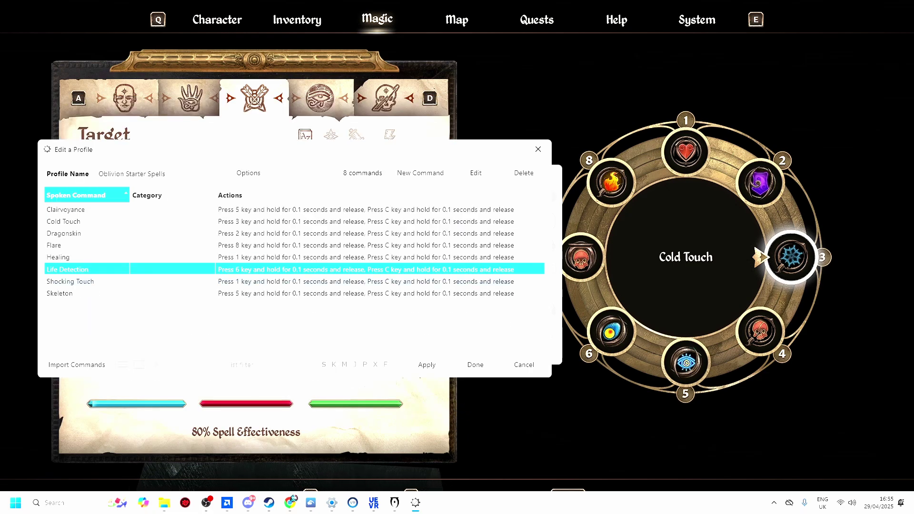
Select the Shocking Touch command, check that spell's slot on the game's shortcut wheel, and return to VoiceAttack.
left_click(71, 281)
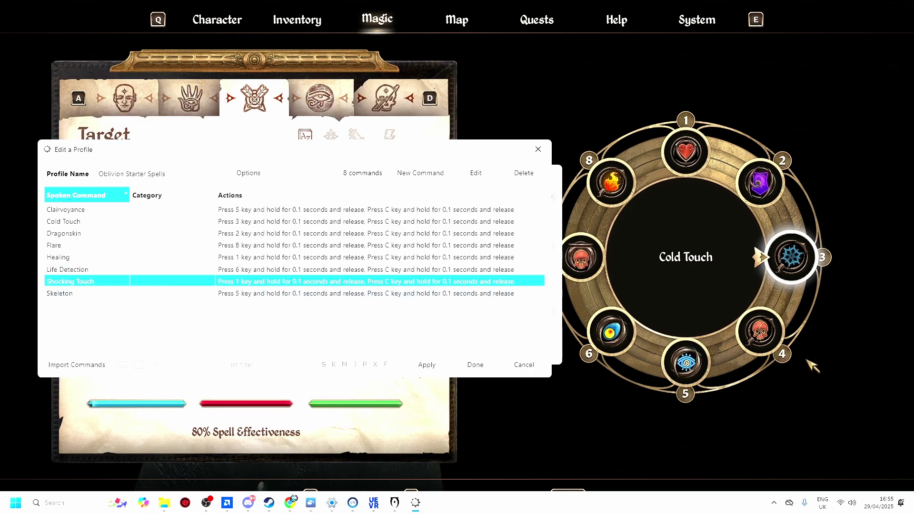
left_click(788, 410)
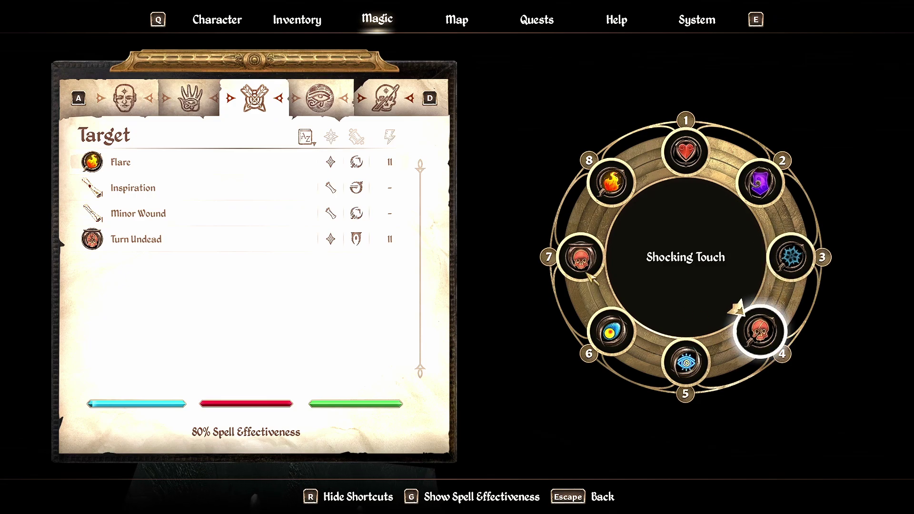
left_click(576, 258)
key("4")
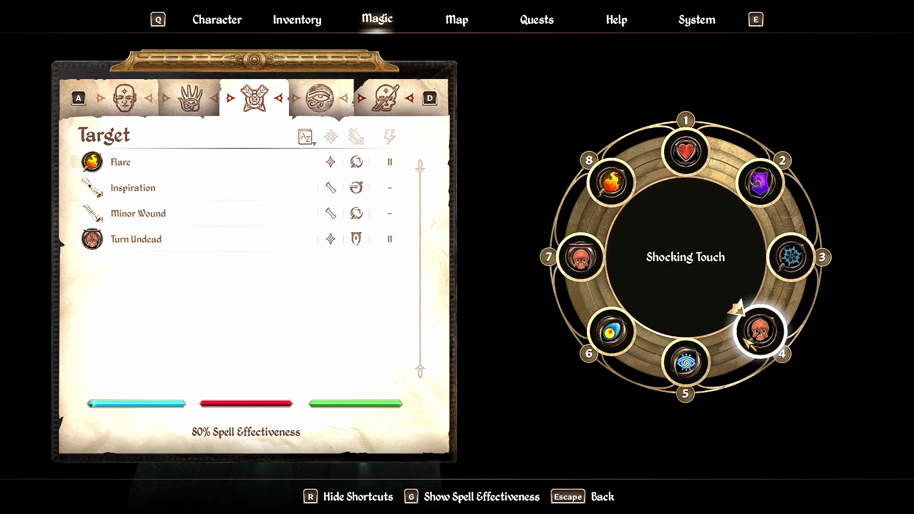
key("super")
left_click(415, 503)
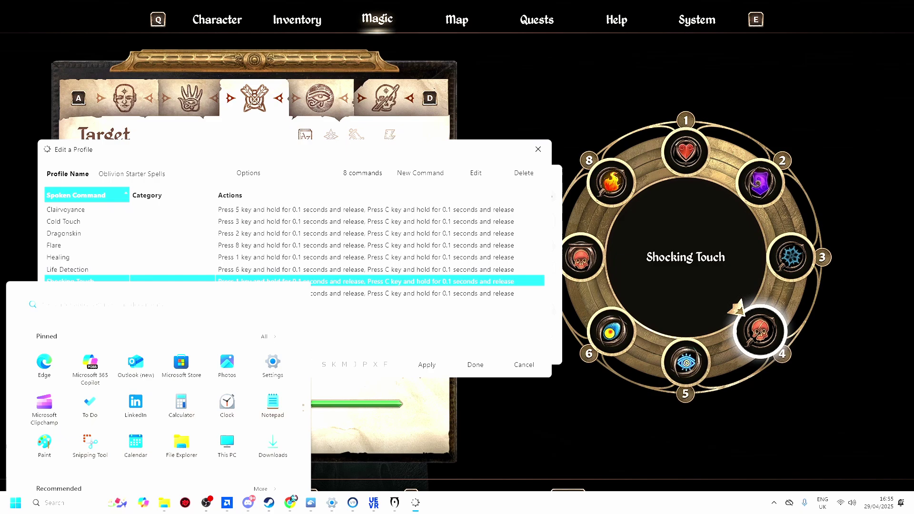
Edit the Shocking Touch command so its first action uses the 6 key, and save the command.
left_click(475, 172)
left_click(186, 224)
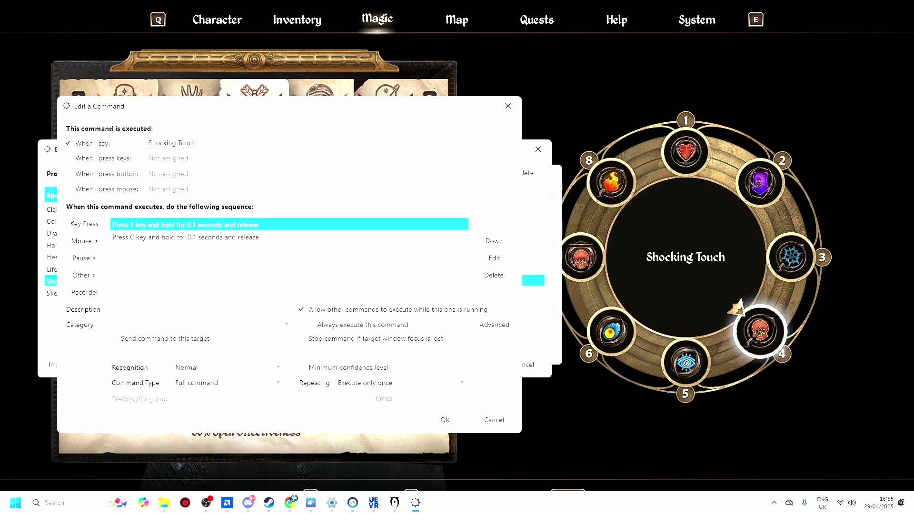
left_click(494, 258)
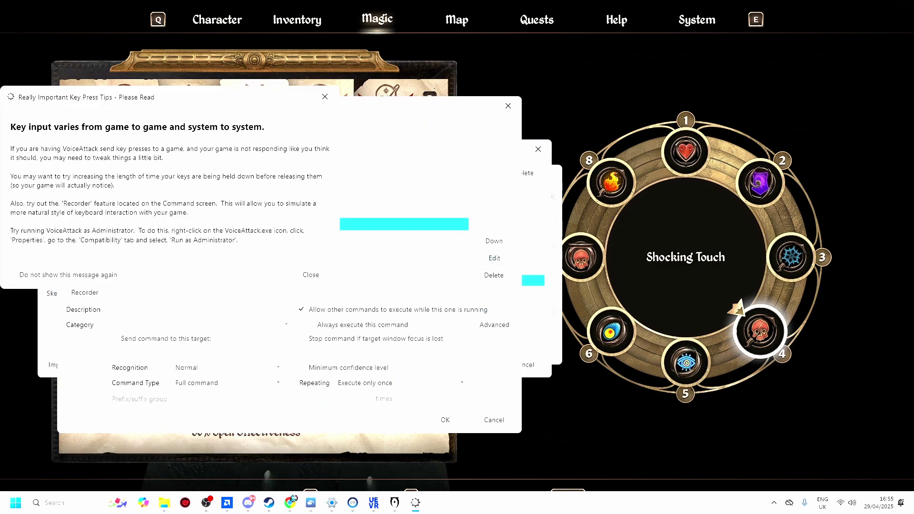
left_click(311, 275)
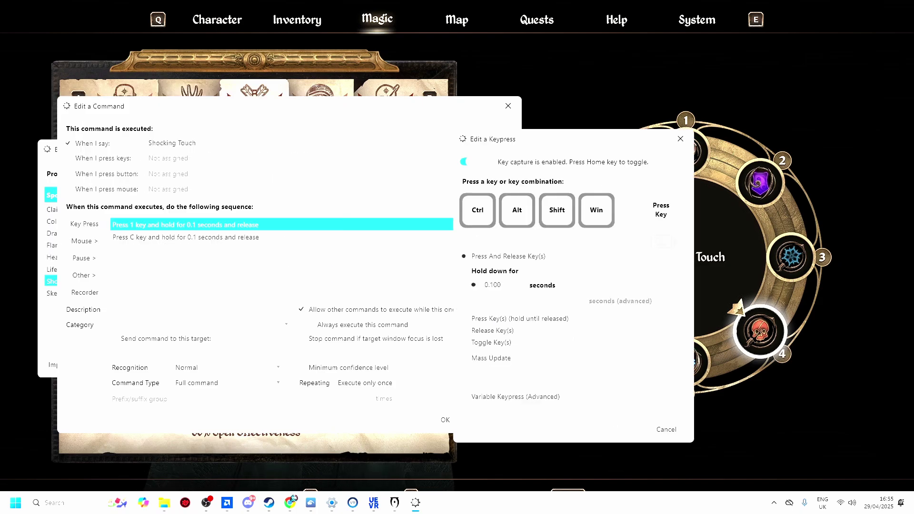
key("6")
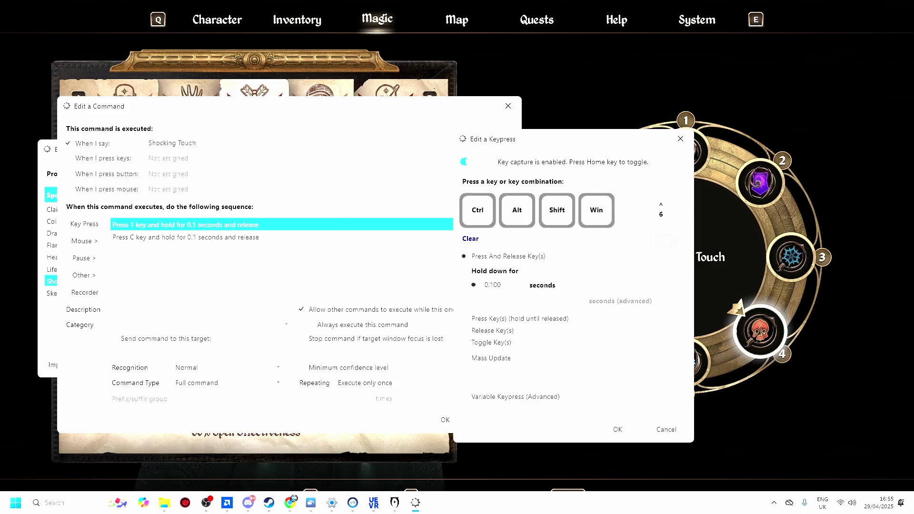
left_click(629, 430)
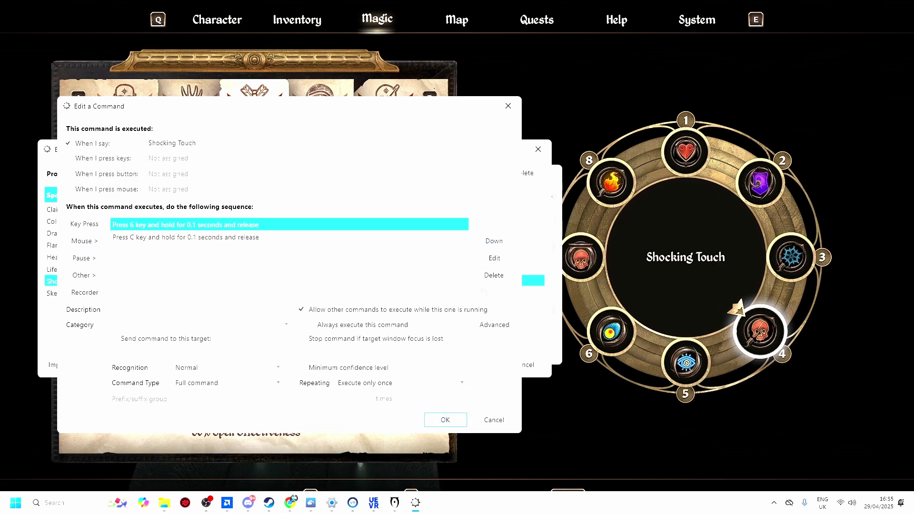
left_click(445, 419)
Edit the Skeleton command so its first action uses the 7 key, and save the command.
key("Down")
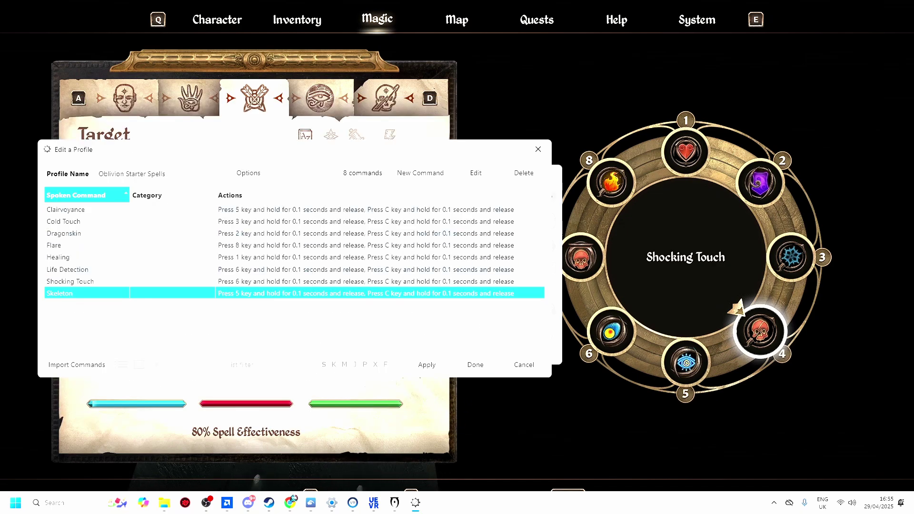
left_click(476, 173)
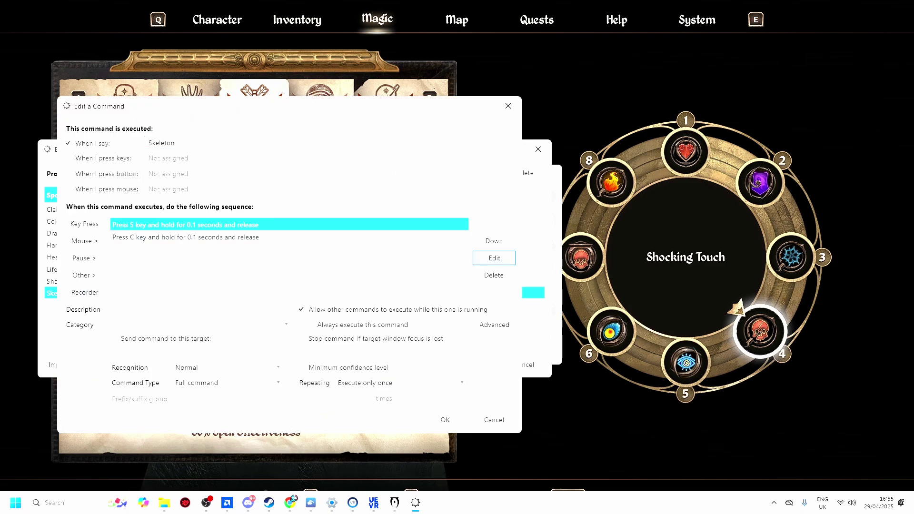
left_click(494, 258)
left_click(310, 274)
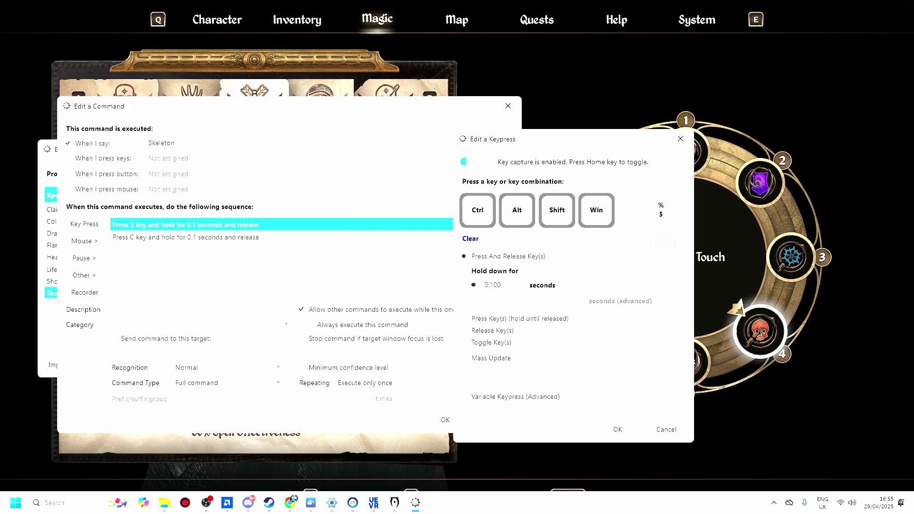
left_click(470, 239)
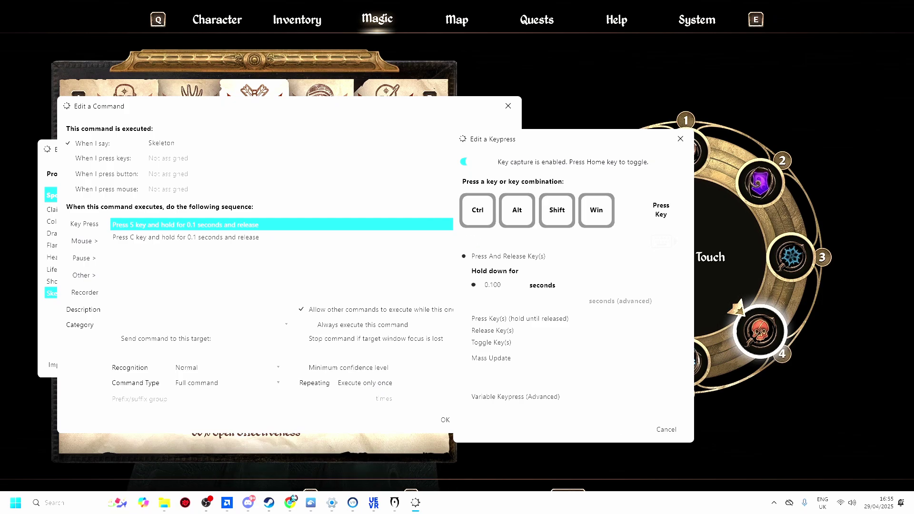
key("7")
left_click(617, 429)
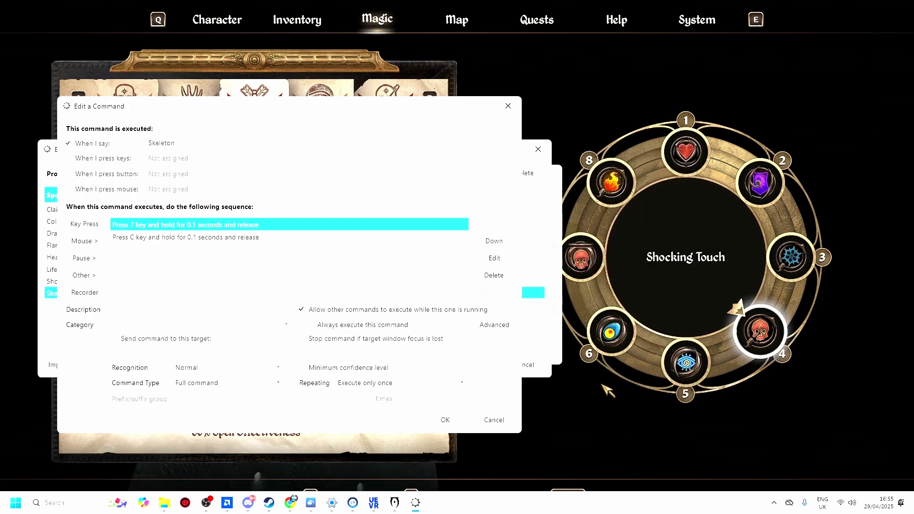
left_click(447, 418)
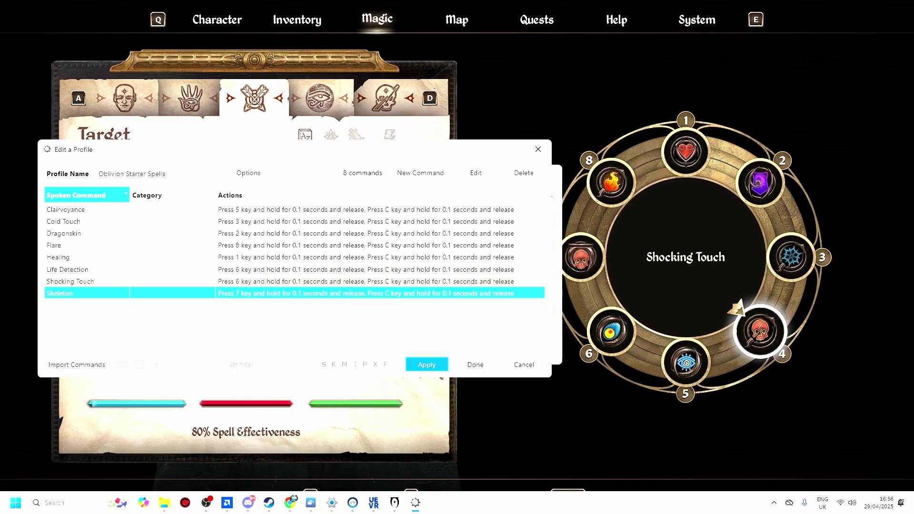
Apply the changes to the Oblivion Starter Spells profile, finish editing it, and minimize VoiceAttack.
left_click(427, 364)
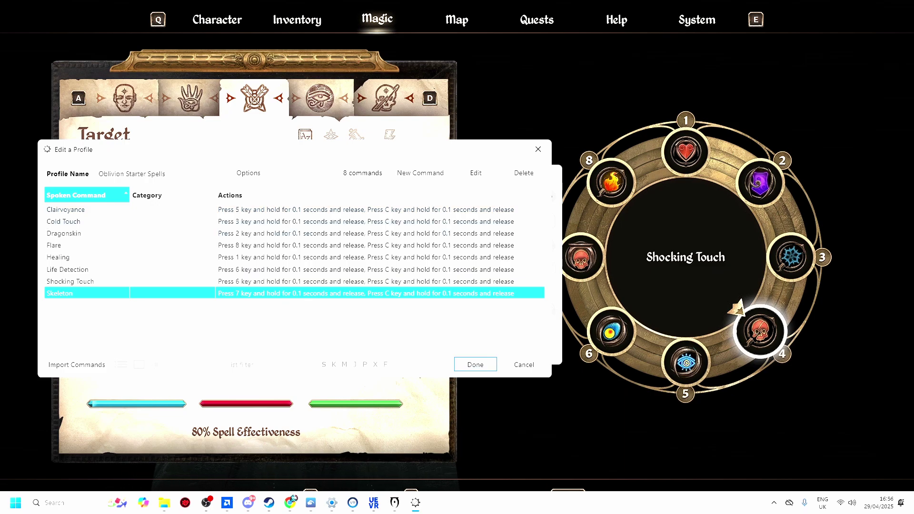
left_click(475, 365)
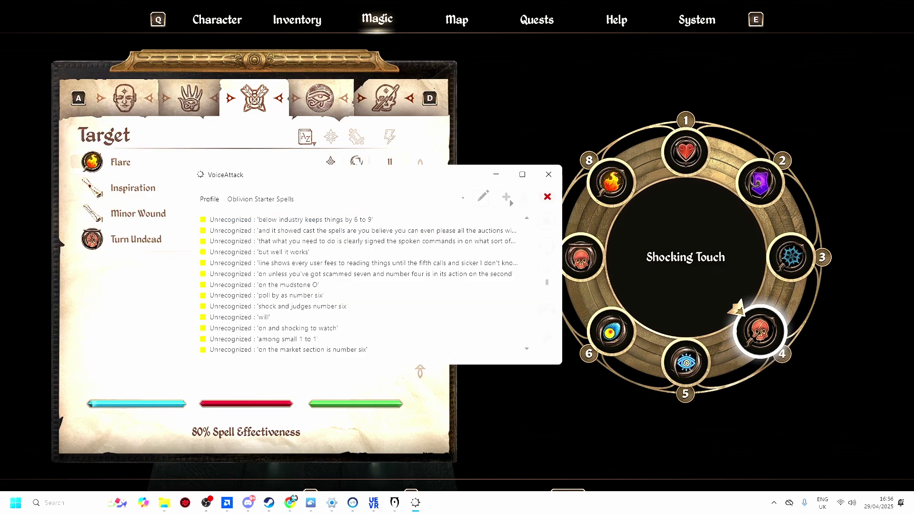
left_click(499, 175)
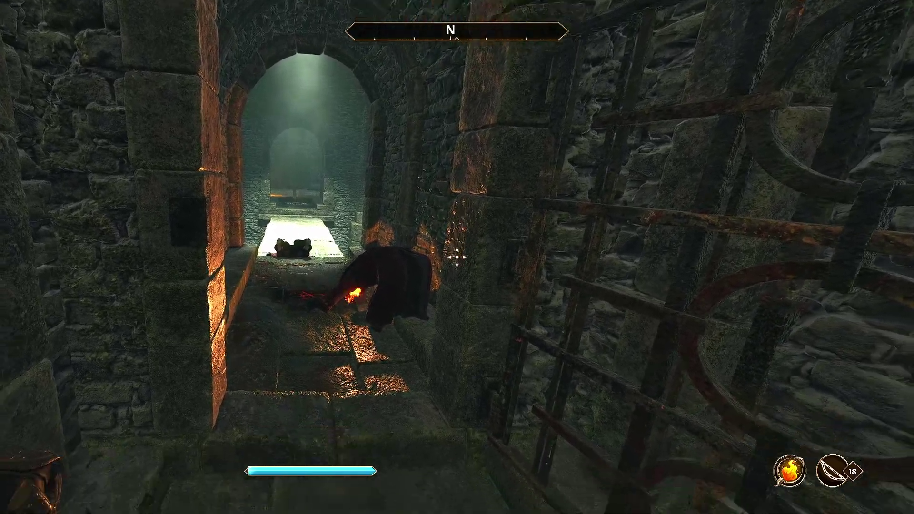
key("s")
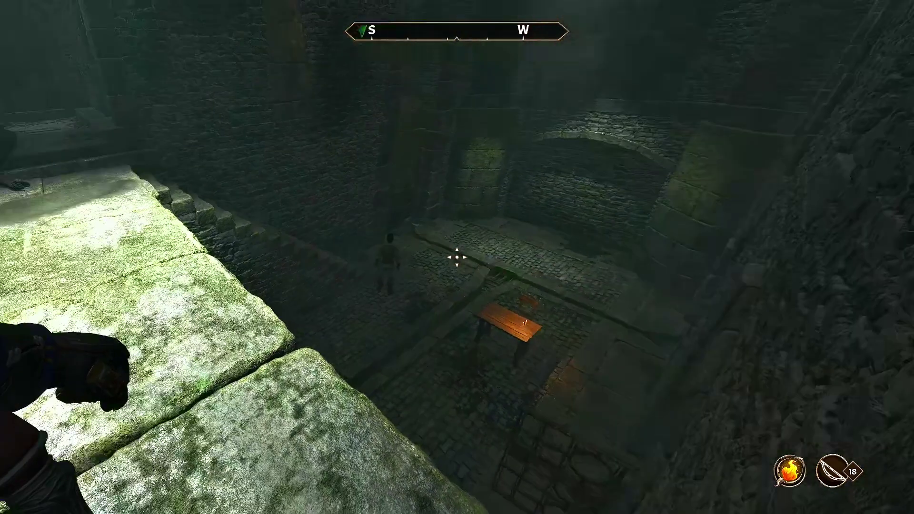
key("w")
key("s")
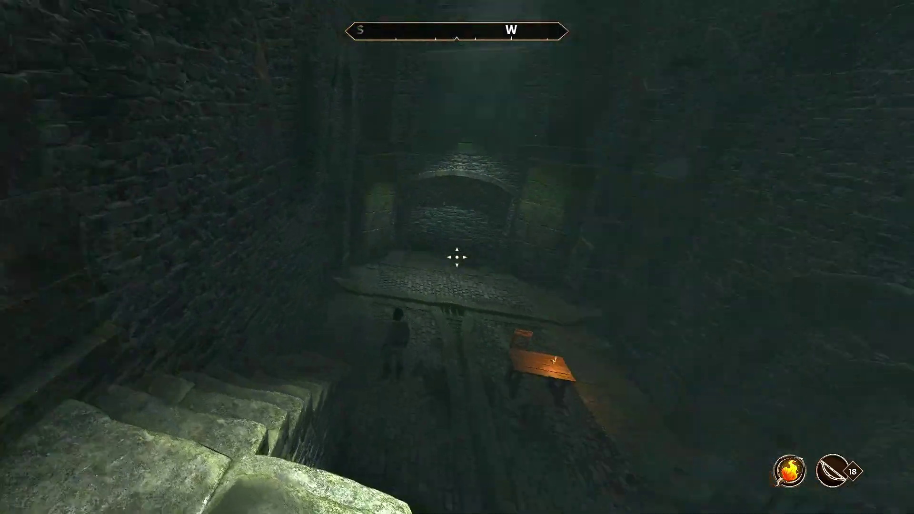
key("a")
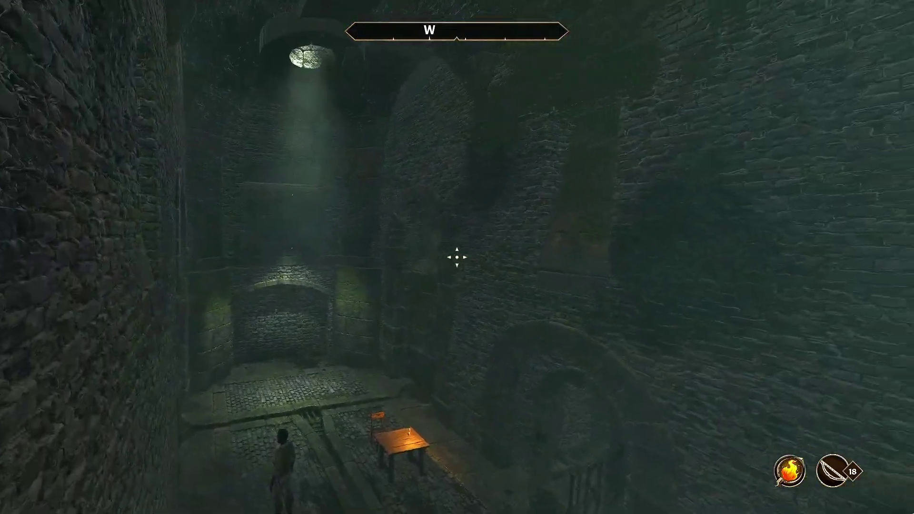
key("d")
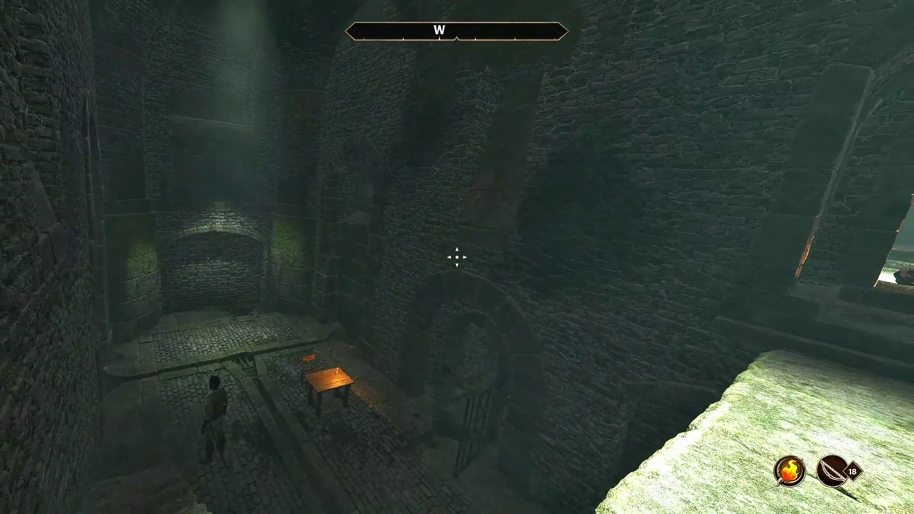
key("a")
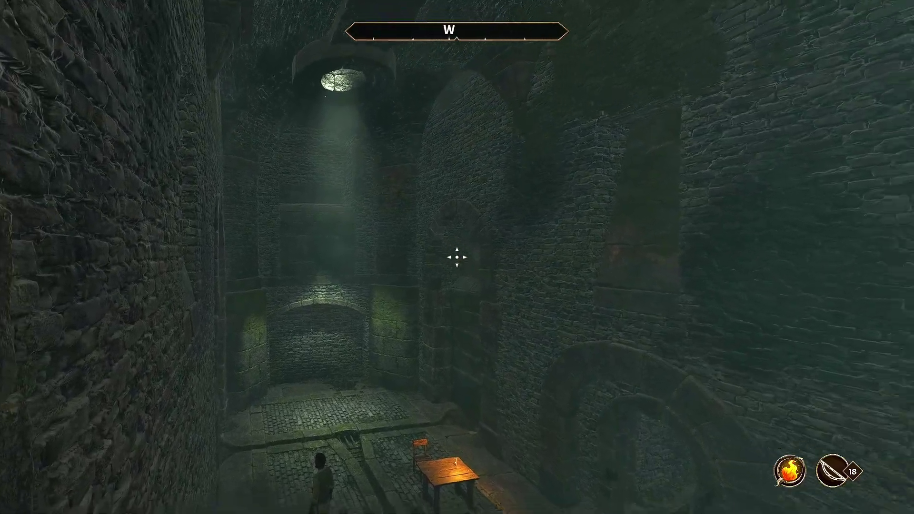
key("d")
key("a")
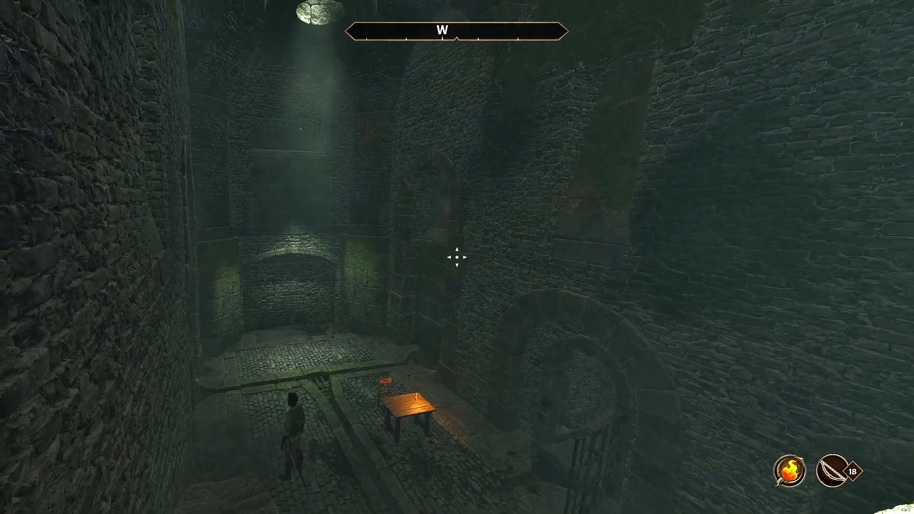
key("d")
key("w")
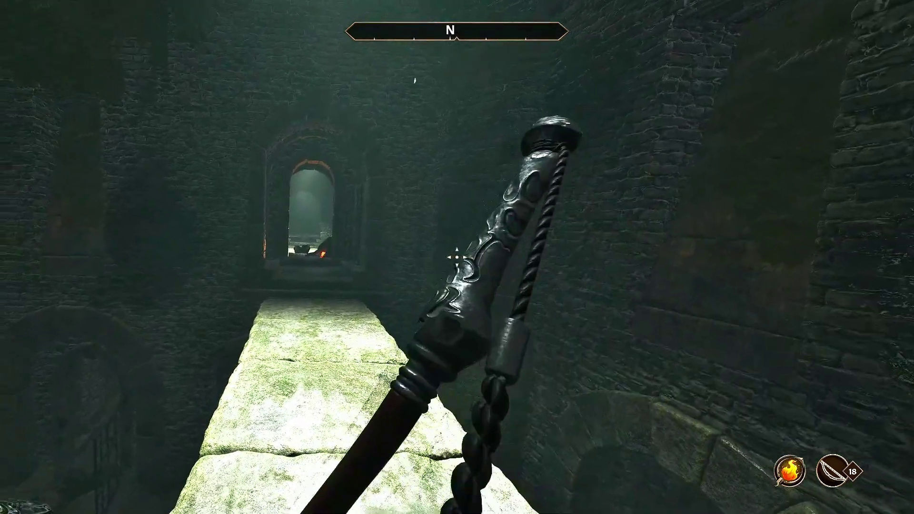
key("w")
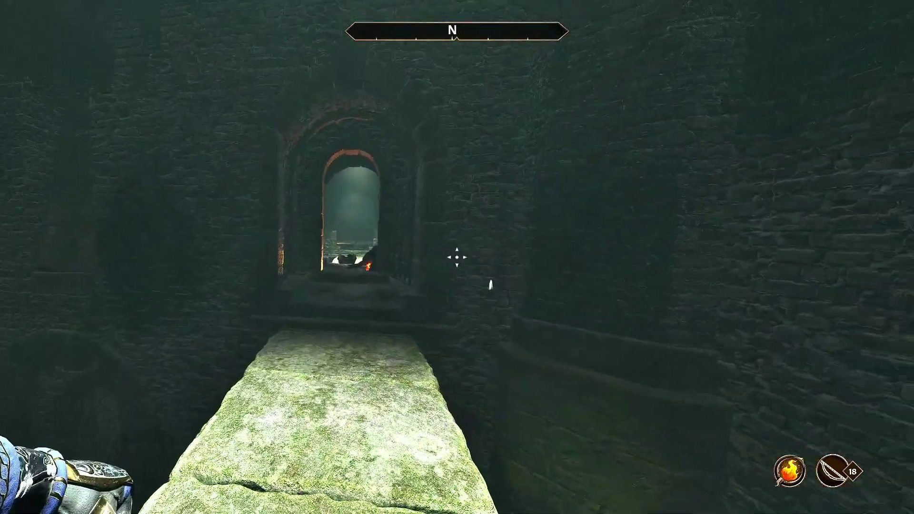
key("s")
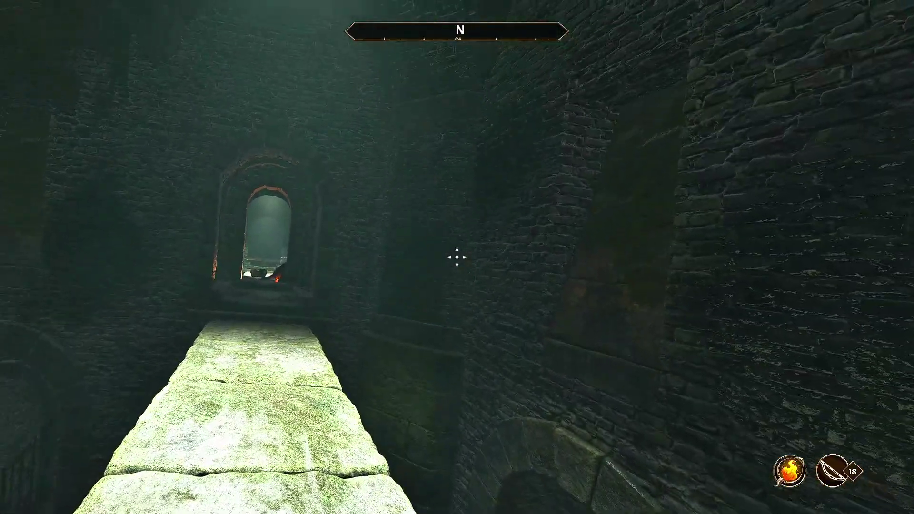